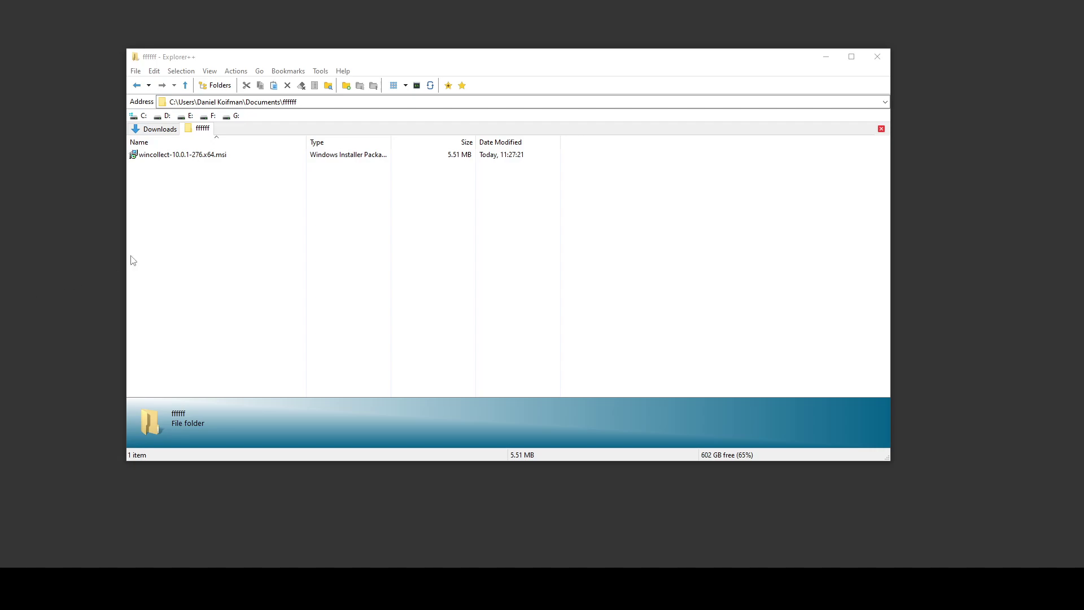
Run the WinCollect 10 installer package and accept the licence agreement.
{"action": "left_click_drag", "start_coordinate": [183, 193], "coordinate": [153, 174]}
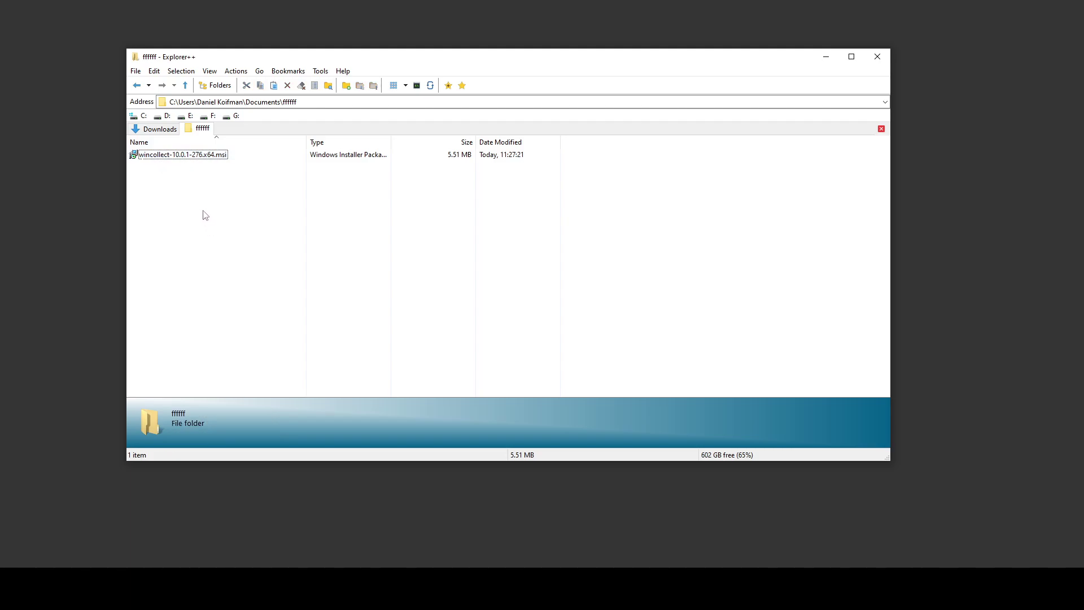
{"action": "double_click", "coordinate": [188, 156]}
{"action": "left_click", "coordinate": [559, 292]}
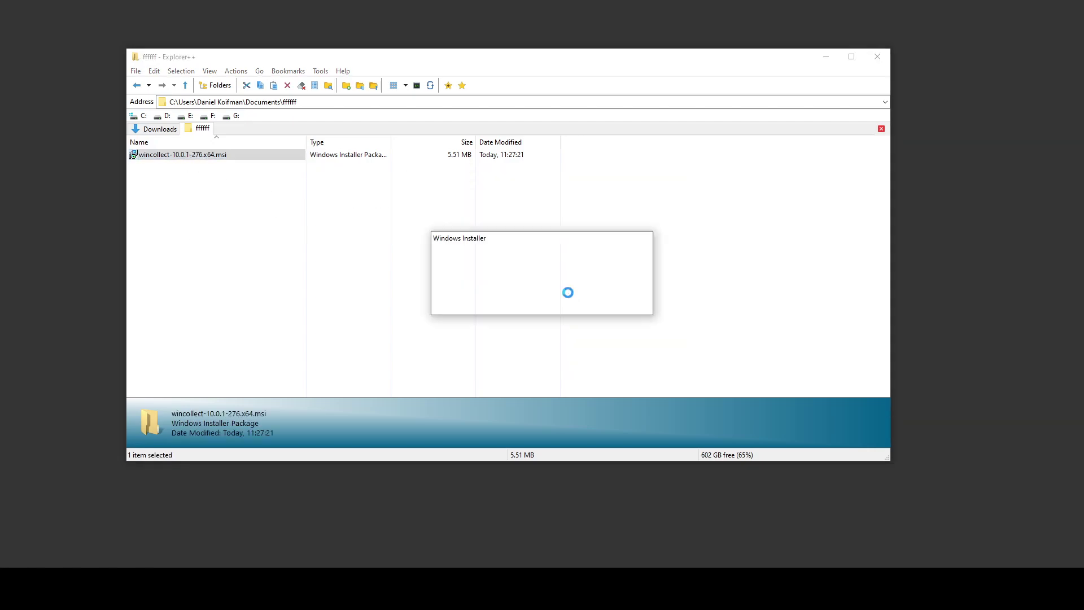
{"action": "left_click", "coordinate": [601, 367]}
{"action": "left_click", "coordinate": [554, 325]}
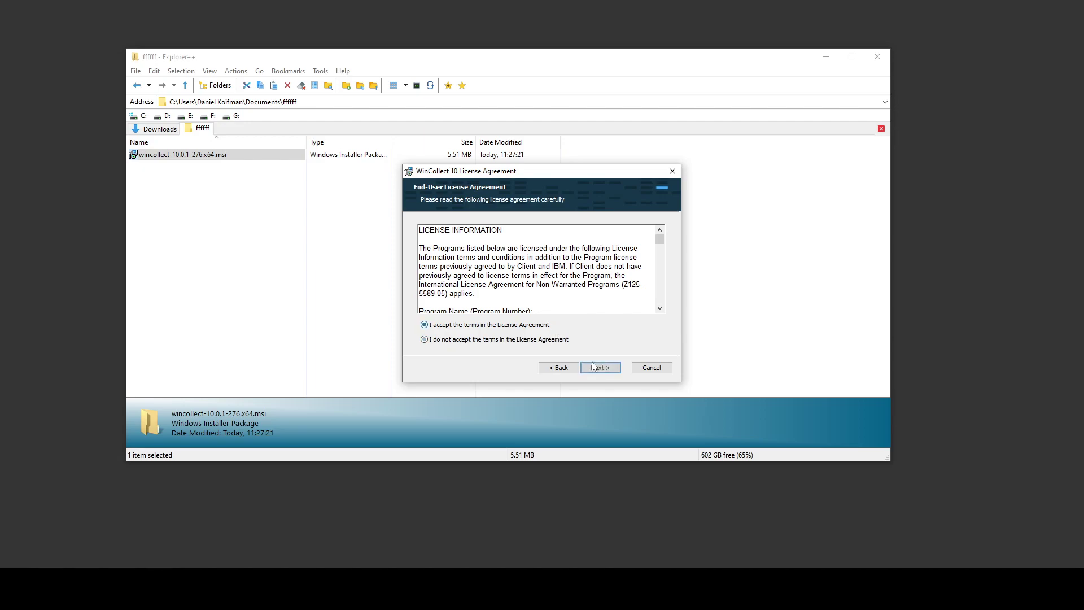
{"action": "left_click", "coordinate": [599, 368]}
Choose Advanced setup with default features, sending Application, System and Security events.
{"action": "left_click", "coordinate": [459, 286]}
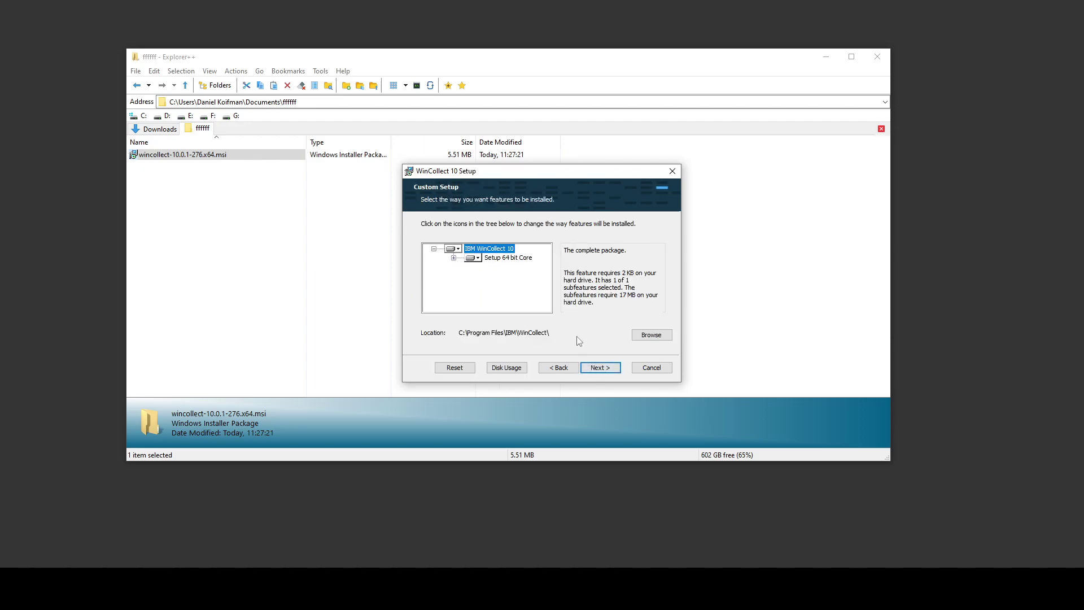
{"action": "left_click", "coordinate": [600, 368]}
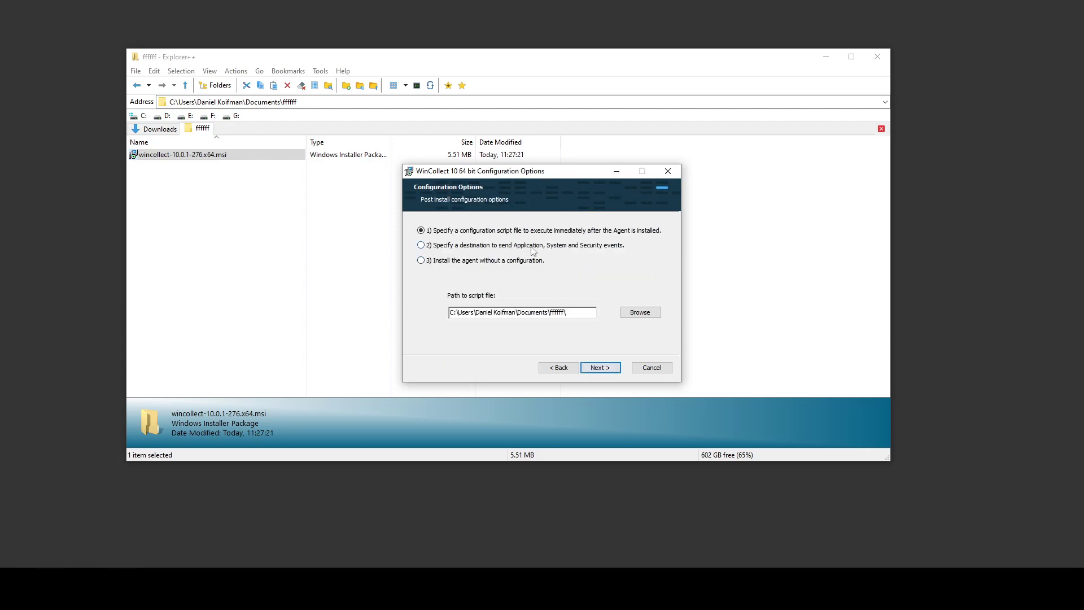
{"action": "left_click", "coordinate": [532, 246]}
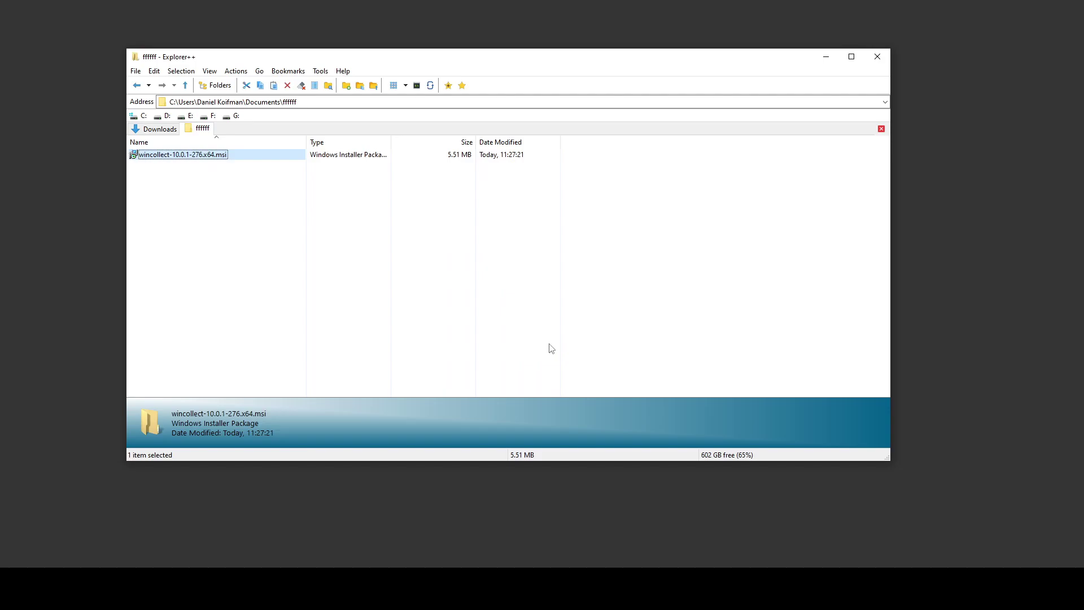
Search the Start menu for 'ibm' and launch the IBM WinCollect 10 Console.
{"action": "left_click", "coordinate": [478, 325]}
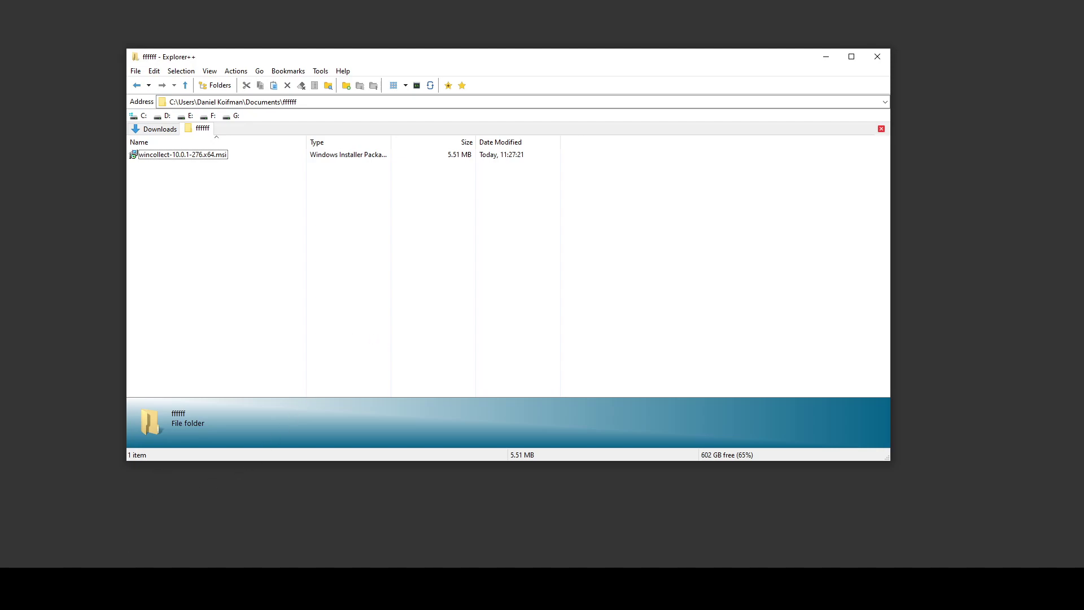
{"action": "left_click", "coordinate": [11, 589]}
{"action": "type", "text": "ibm"}
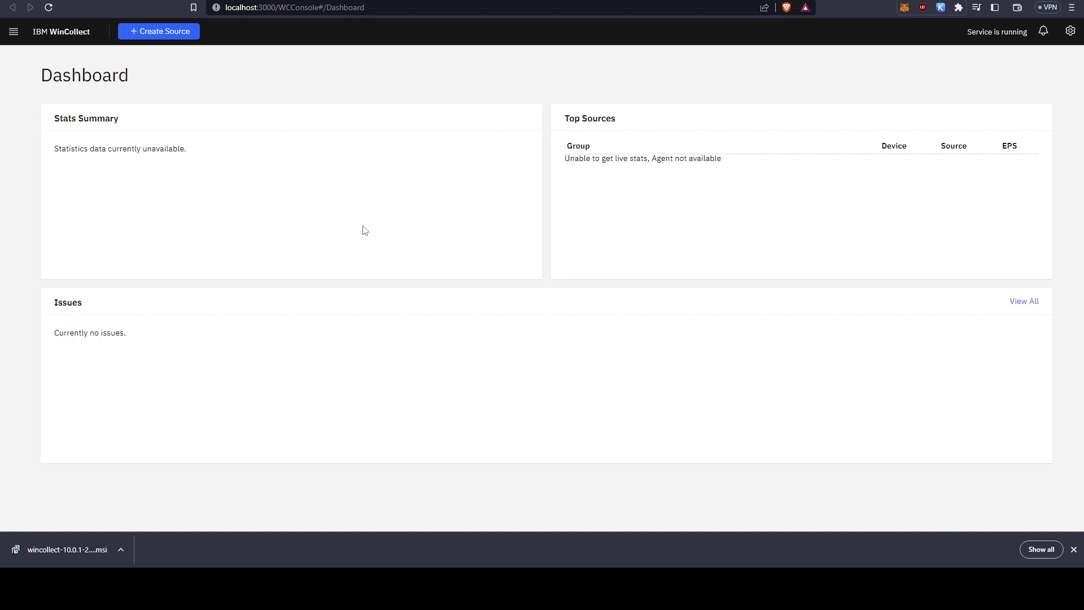
Review the Agent Settings form, including the agent name and status server port 514.
{"action": "left_click_drag", "start_coordinate": [725, 159], "coordinate": [569, 158]}
{"action": "left_click", "coordinate": [13, 32]}
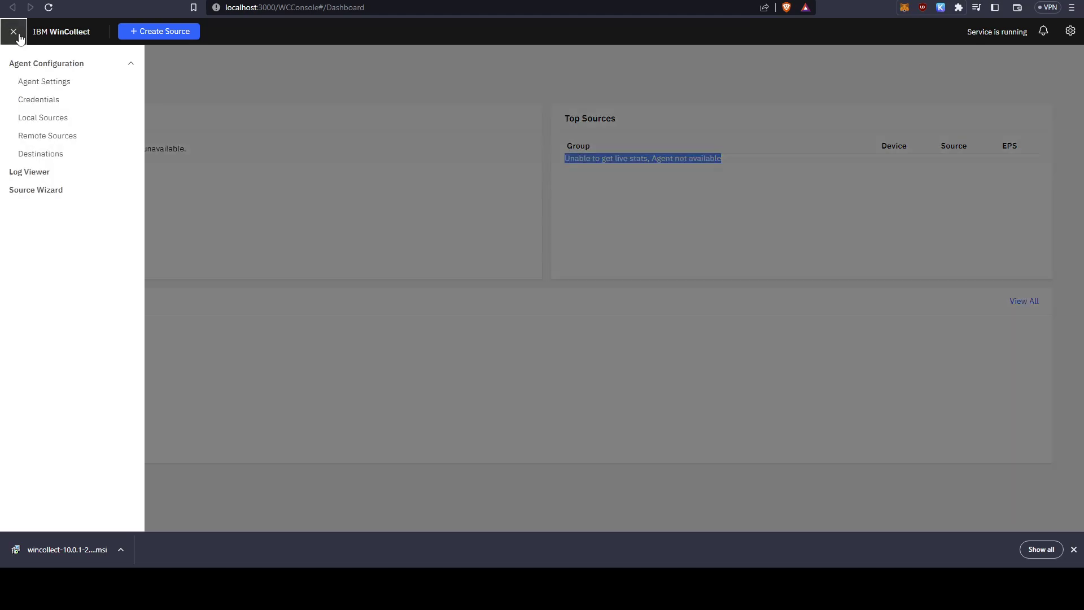
{"action": "left_click", "coordinate": [45, 81]}
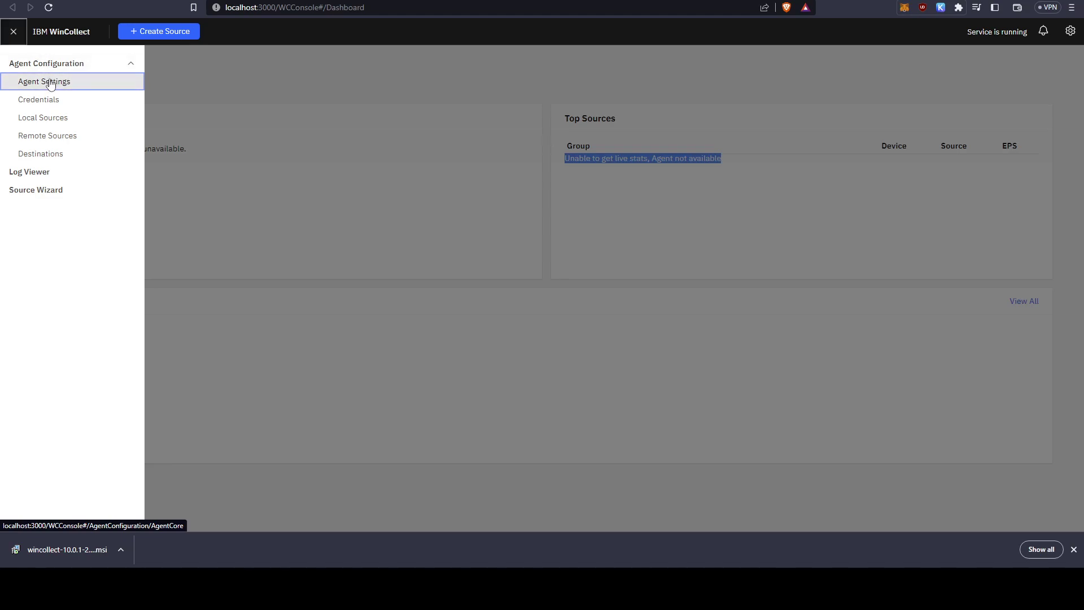
{"action": "left_click_drag", "start_coordinate": [121, 148], "coordinate": [76, 150]}
{"action": "scroll", "coordinate": [278, 147], "scroll_direction": "down", "scroll_amount": 1}
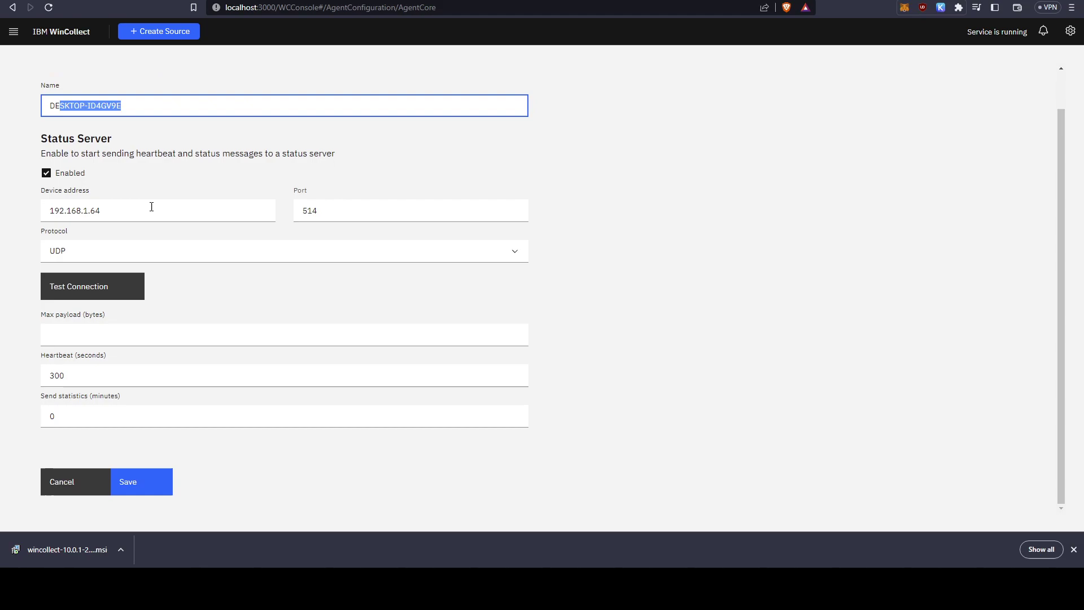
{"action": "left_click_drag", "start_coordinate": [150, 210], "coordinate": [43, 209]}
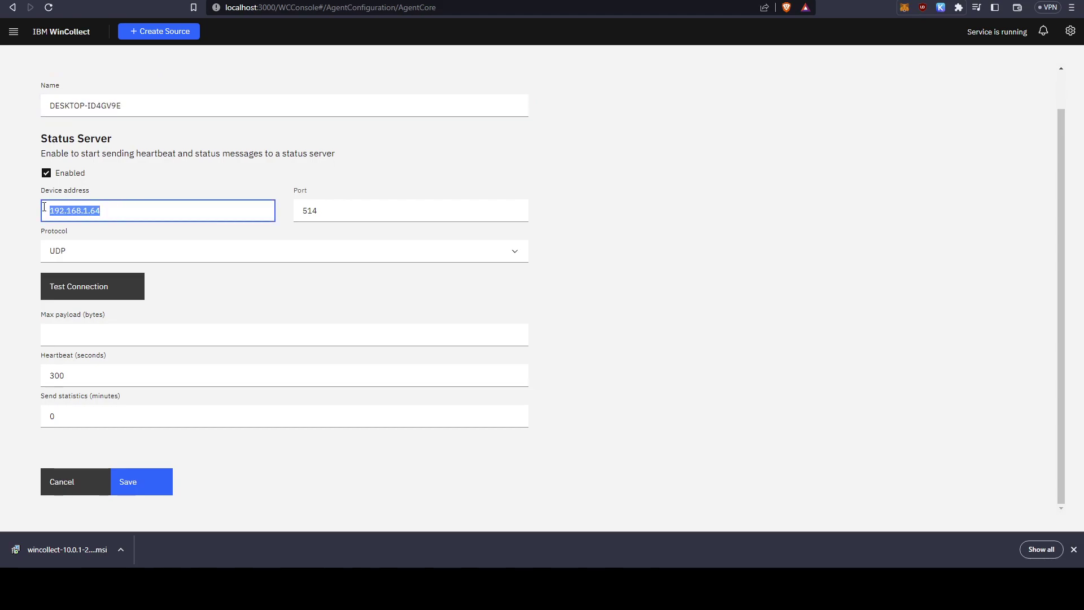
{"action": "left_click_drag", "start_coordinate": [330, 220], "coordinate": [288, 218]}
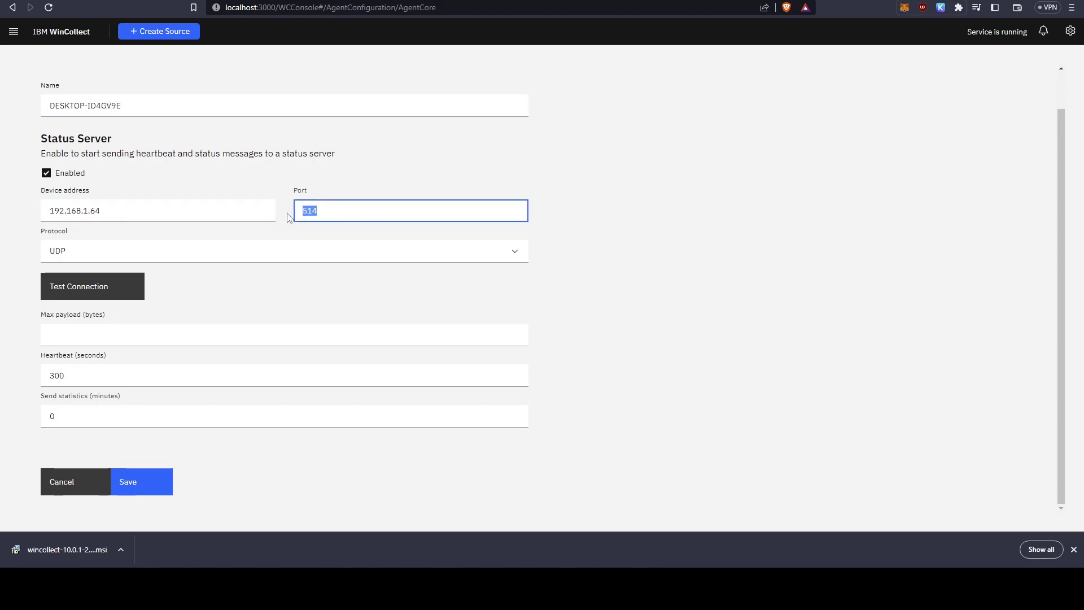
{"action": "scroll", "coordinate": [189, 213], "scroll_direction": "up", "scroll_amount": 1}
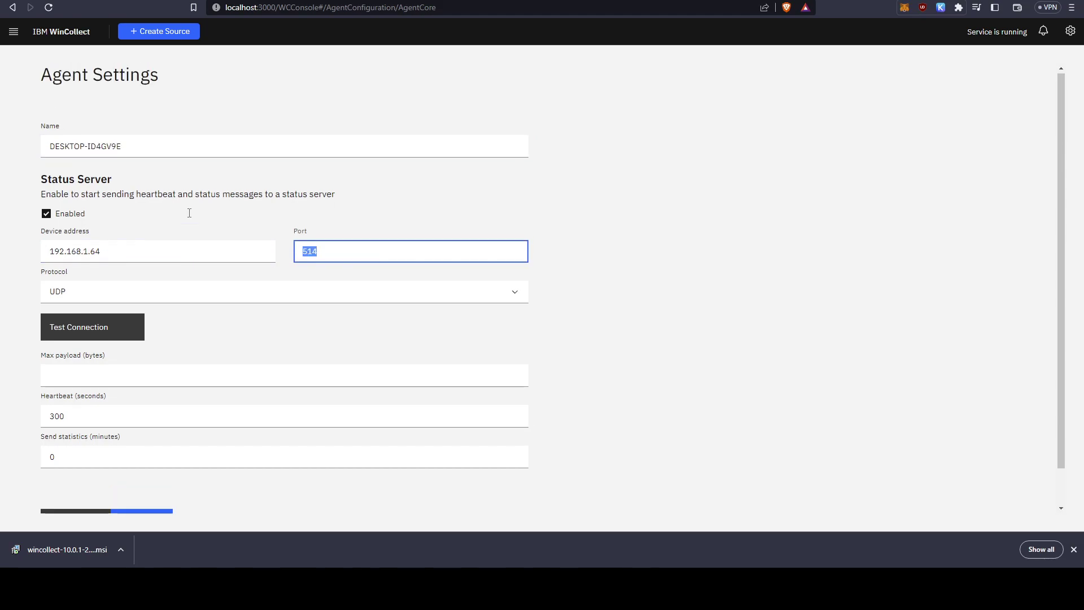
Browse Local Sources and the Create Source form, then show the QRadar destination list.
{"action": "left_click", "coordinate": [15, 32]}
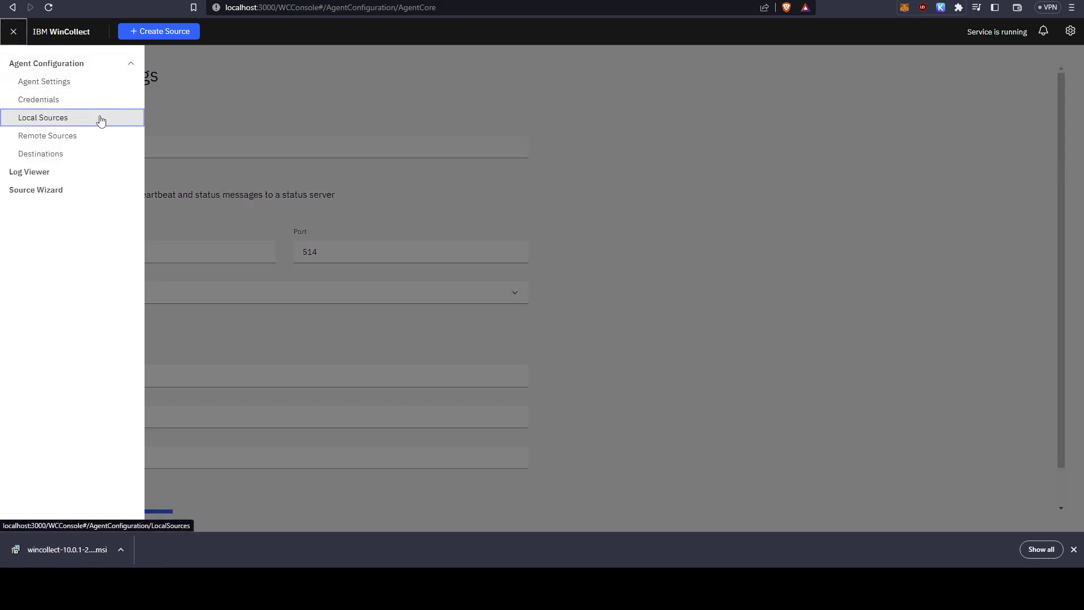
{"action": "left_click", "coordinate": [100, 121]}
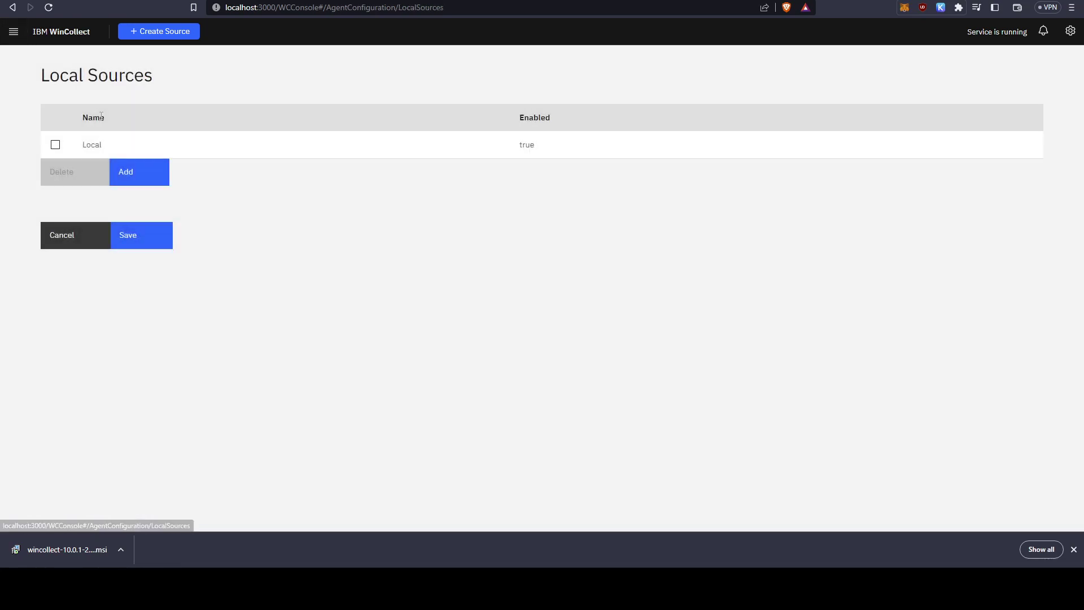
{"action": "left_click", "coordinate": [56, 145]}
{"action": "left_click", "coordinate": [55, 144]}
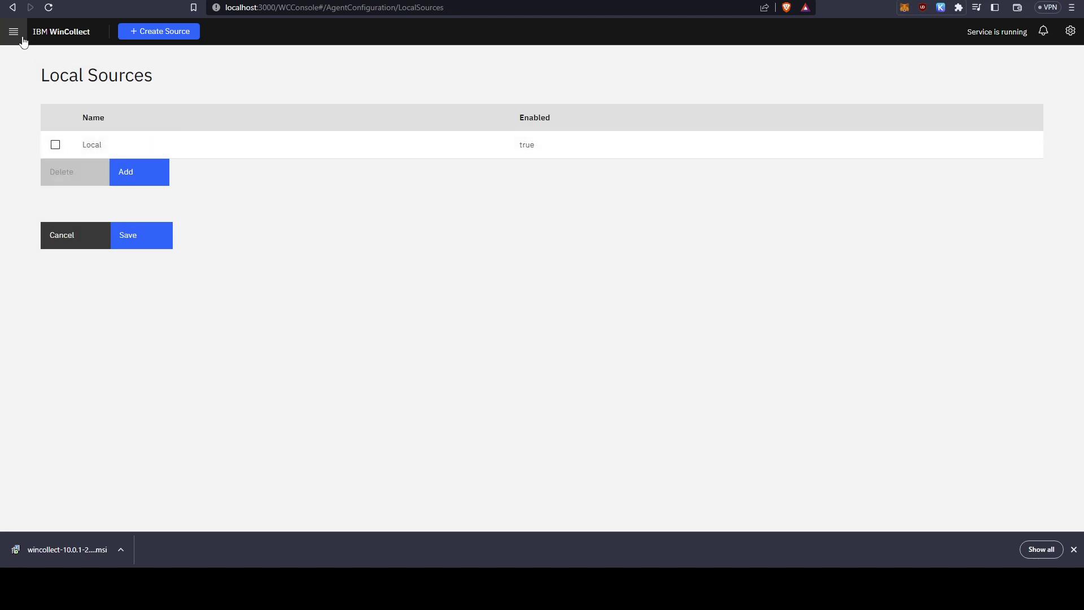
{"action": "left_click", "coordinate": [170, 35]}
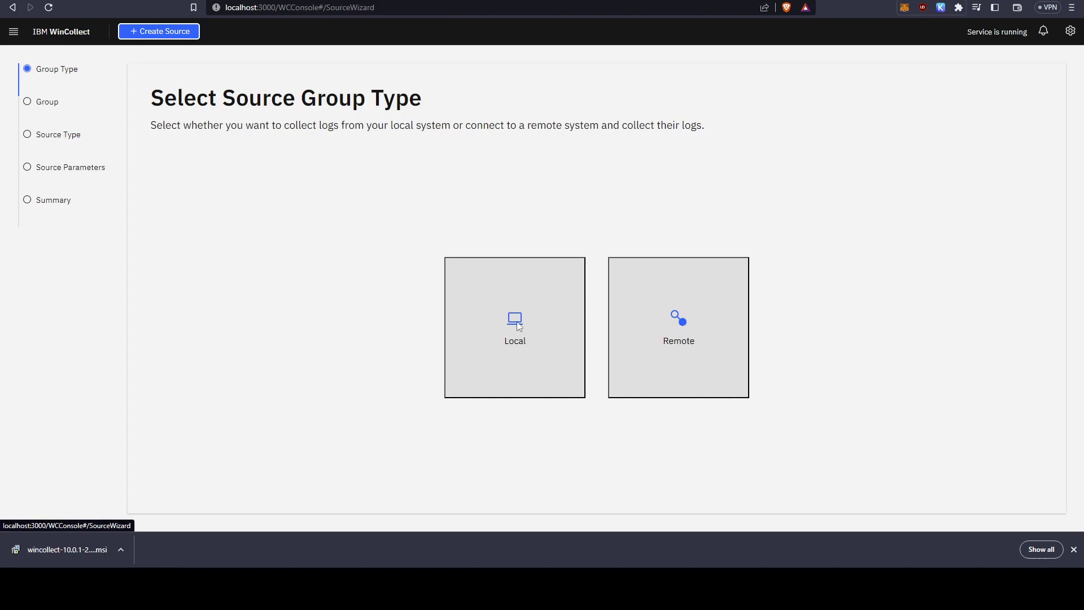
{"action": "left_click", "coordinate": [20, 37]}
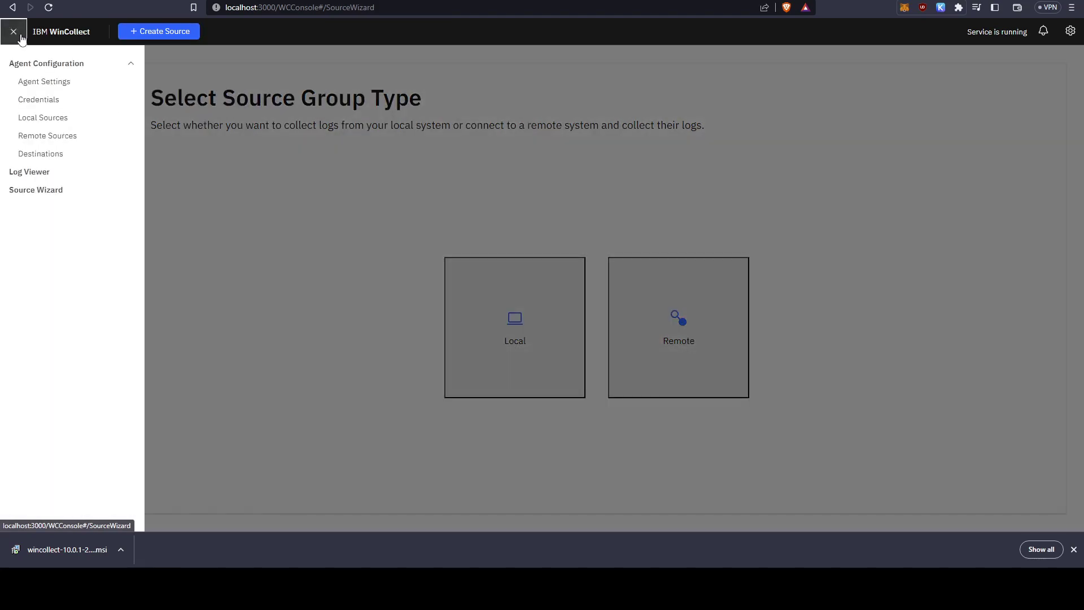
{"action": "left_click", "coordinate": [97, 157]}
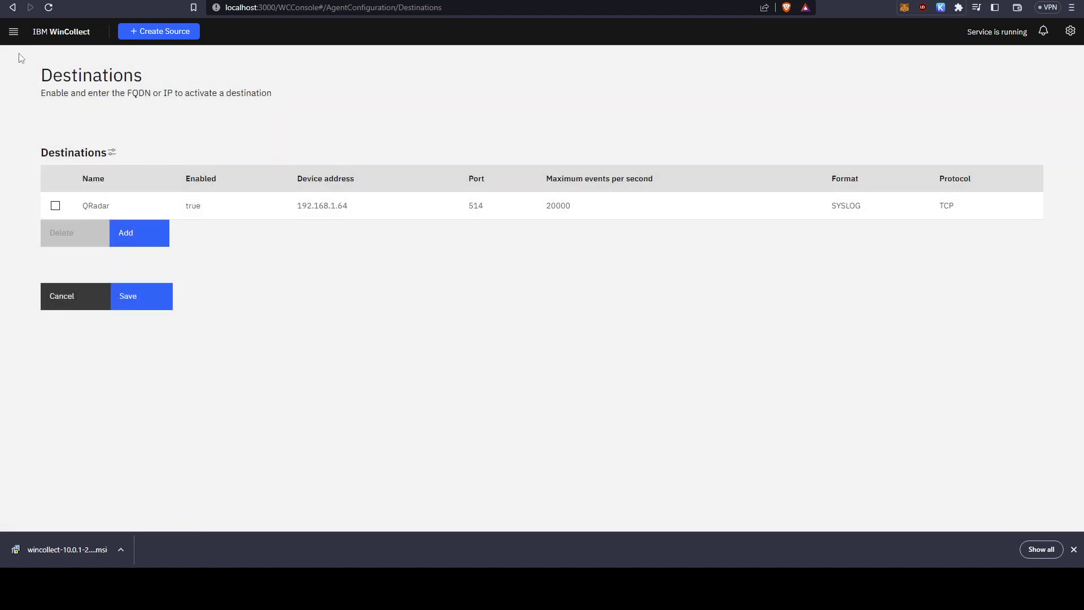
Open the agent's Log Viewer and check the last Processed Application and Security entries.
{"action": "left_click", "coordinate": [14, 31]}
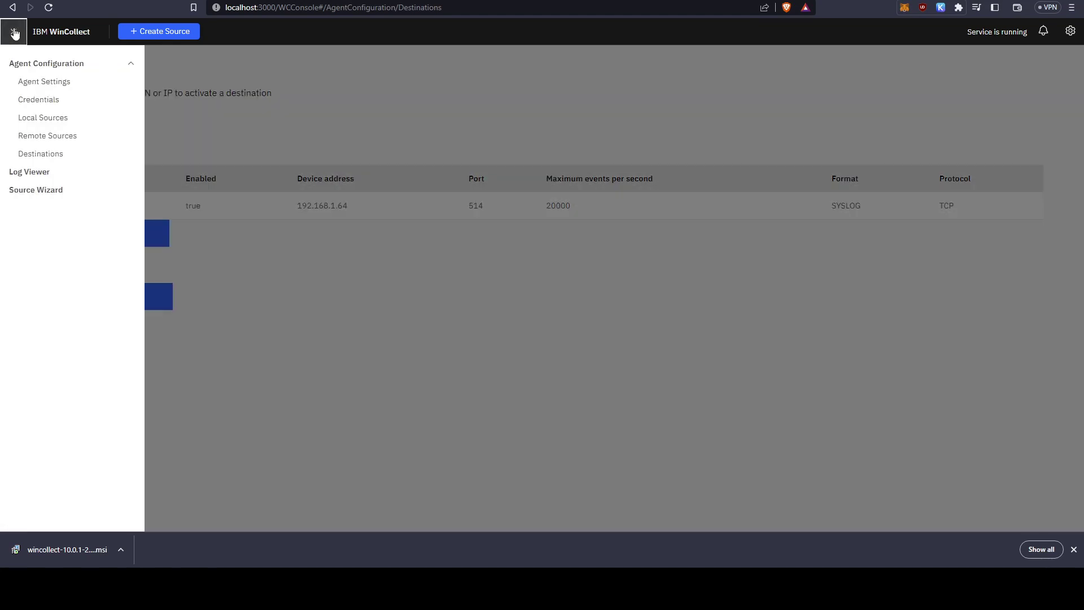
{"action": "left_click", "coordinate": [74, 176]}
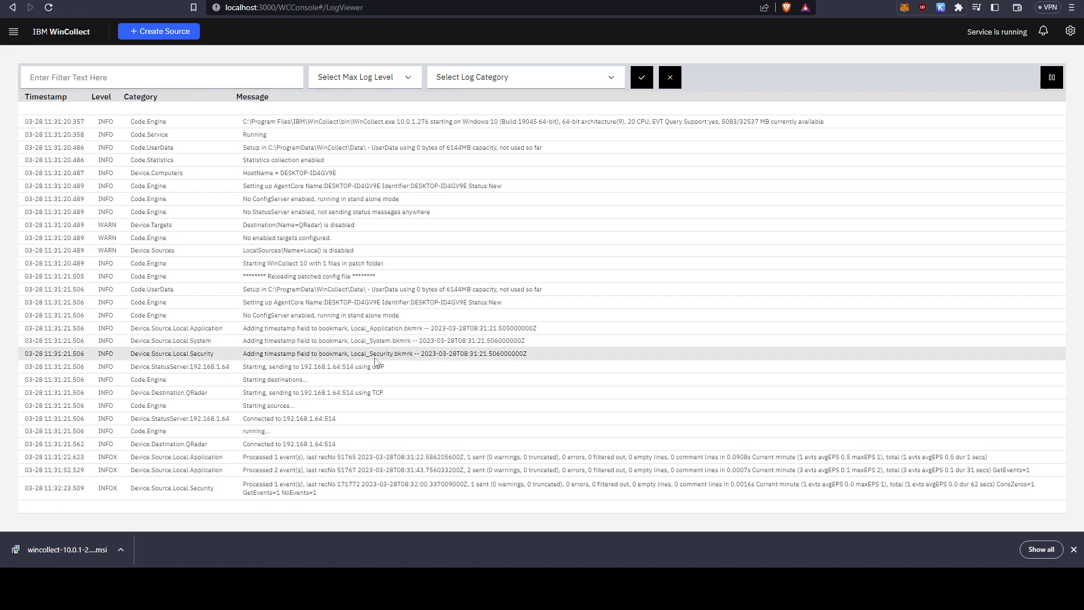
{"action": "mouse_move", "coordinate": [341, 499]}
{"action": "left_mouse_down"}
{"action": "mouse_move", "coordinate": [248, 471]}
{"action": "mouse_move", "coordinate": [244, 459]}
{"action": "mouse_move", "coordinate": [330, 490]}
{"action": "left_mouse_up"}
{"action": "left_click", "coordinate": [245, 460]}
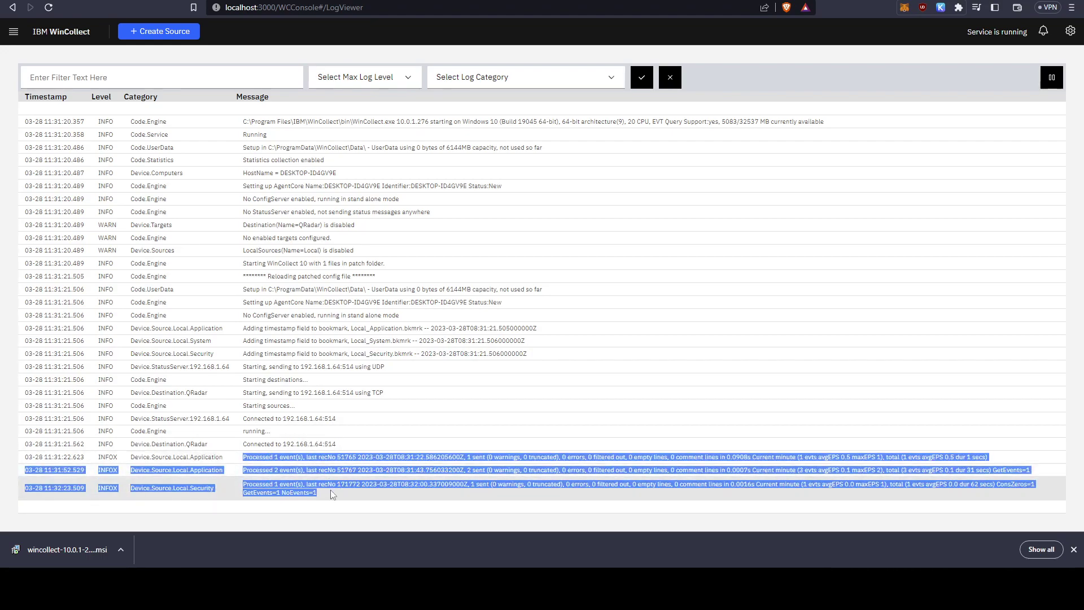
{"action": "left_click", "coordinate": [332, 492]}
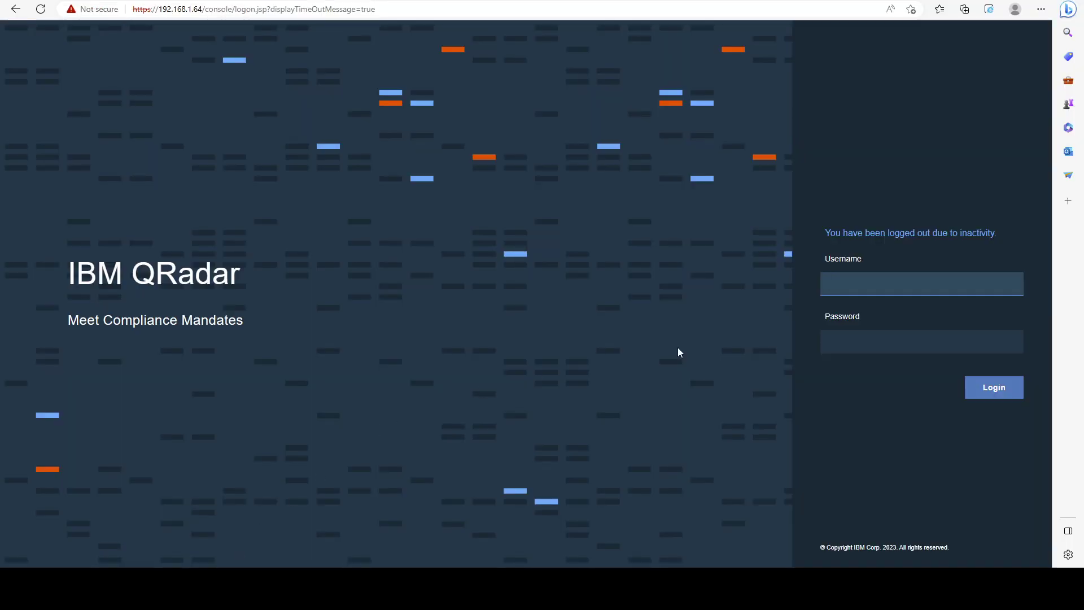
Log in to QRadar with the admin credentials, dismiss the licence warning, and show Log Activity.
{"action": "left_click", "coordinate": [897, 288]}
{"action": "type", "text": "admin"}
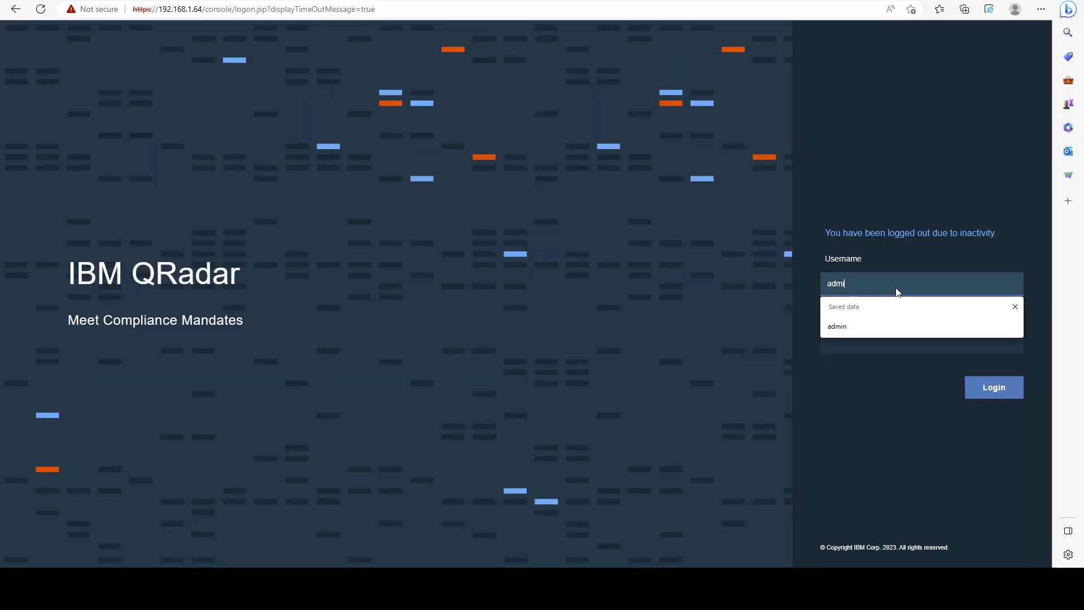
{"action": "key", "text": "Tab"}
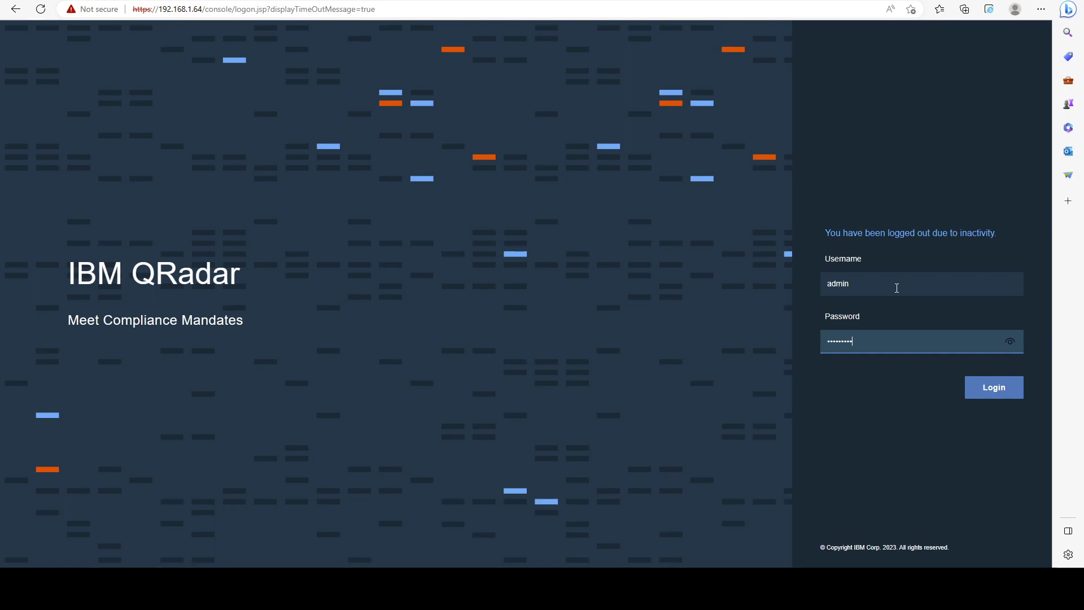
{"action": "key", "text": "ctrl+a"}
{"action": "type", "text": "*****"}
{"action": "key", "text": "Return"}
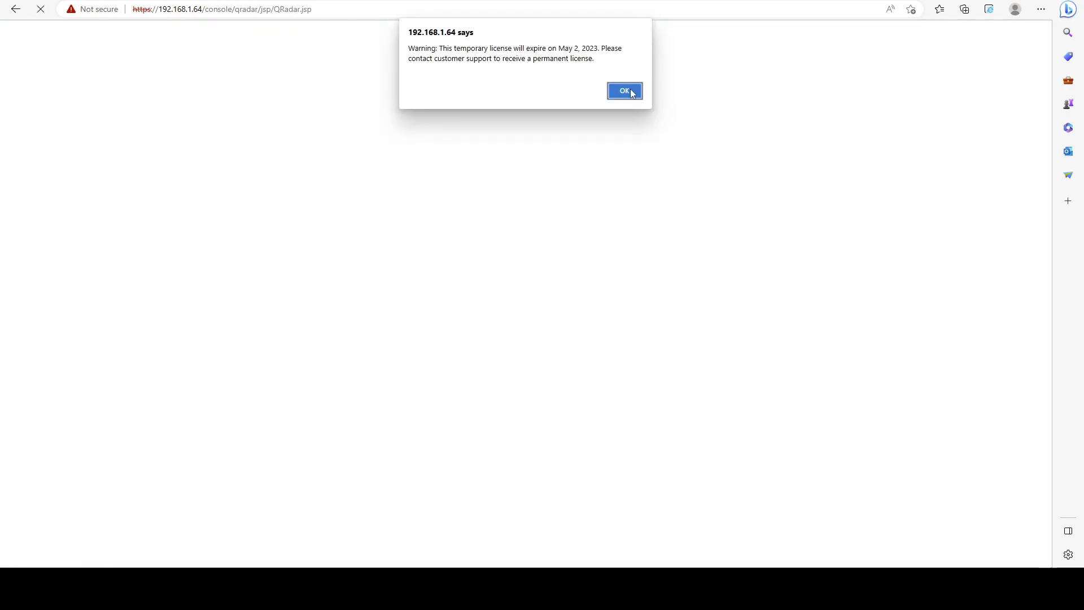
{"action": "left_click", "coordinate": [632, 94]}
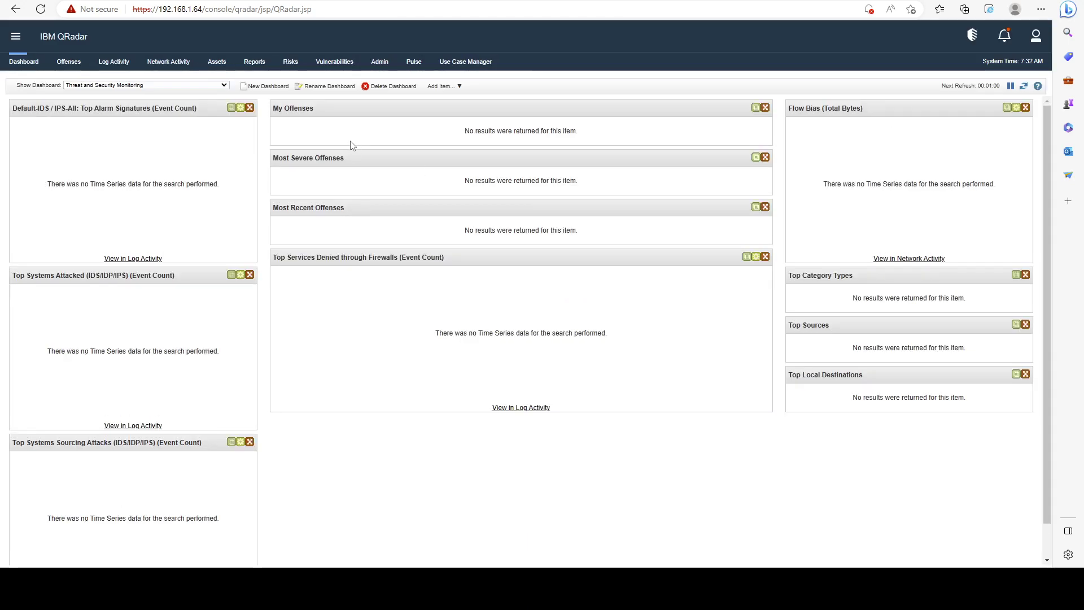
{"action": "left_click", "coordinate": [112, 66]}
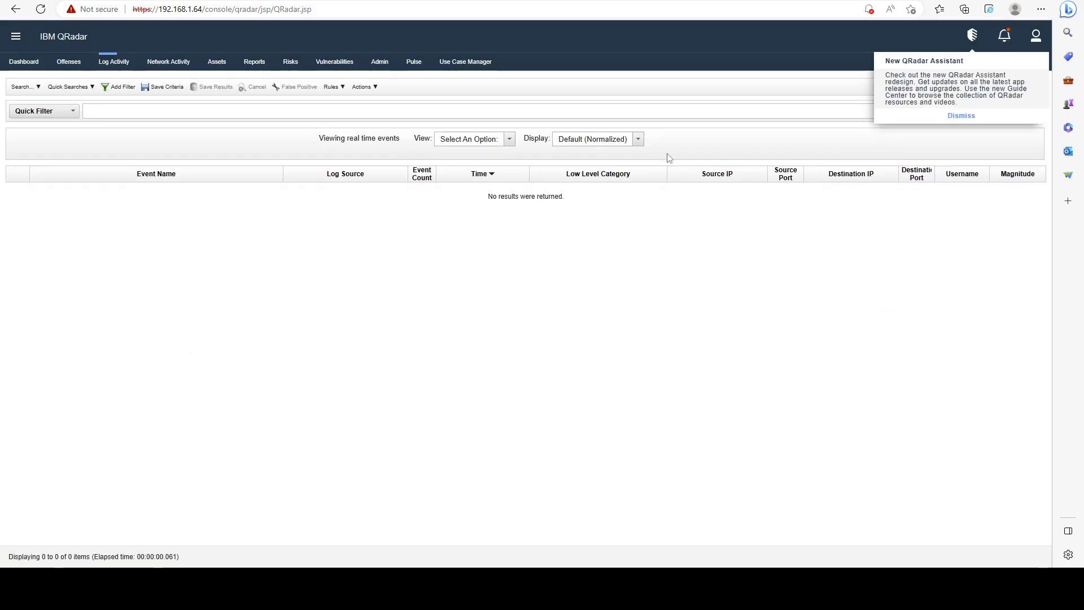
Set the Log Activity view to the Last 5 Minutes.
{"action": "left_click", "coordinate": [464, 140]}
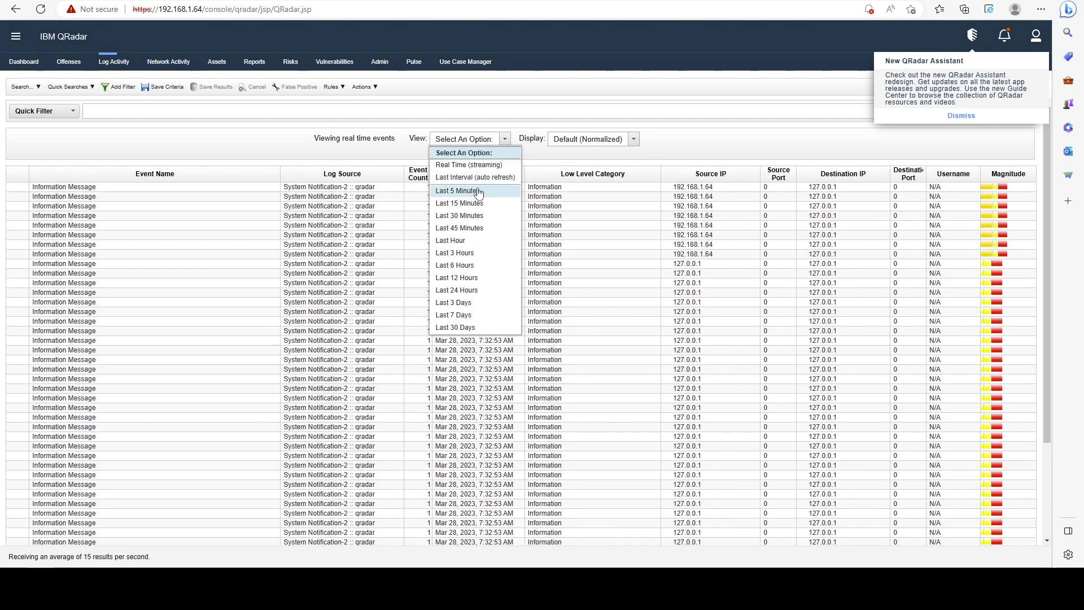
{"action": "left_click", "coordinate": [467, 191]}
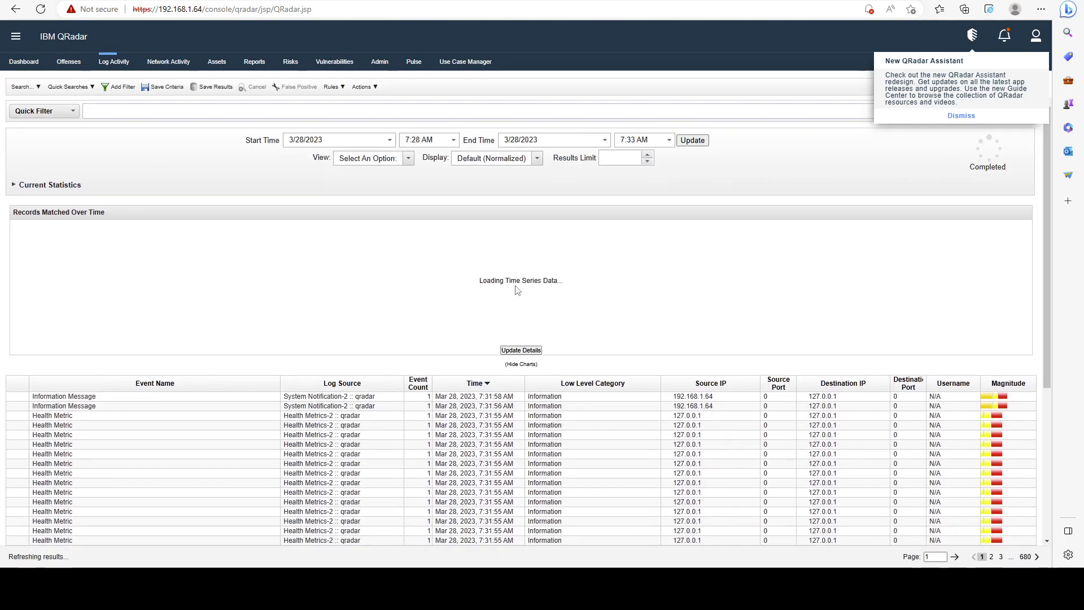
{"action": "scroll", "coordinate": [314, 330], "scroll_direction": "down", "scroll_amount": 4}
{"action": "scroll", "coordinate": [315, 331], "scroll_direction": "up", "scroll_amount": 3}
{"action": "scroll", "coordinate": [322, 304], "scroll_direction": "down", "scroll_amount": 2}
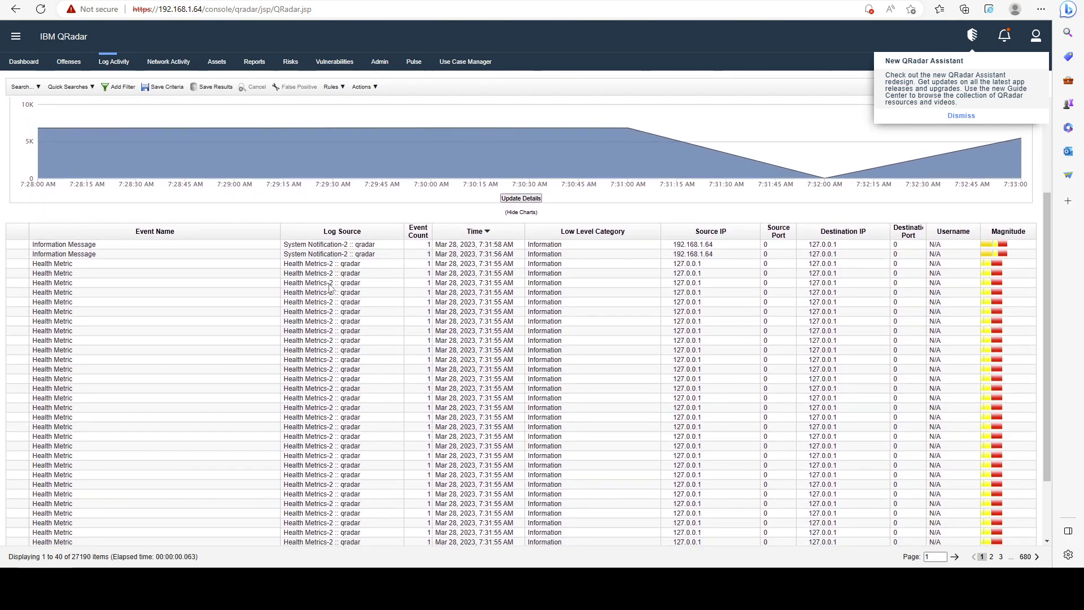
{"action": "scroll", "coordinate": [331, 288], "scroll_direction": "up", "scroll_amount": 3}
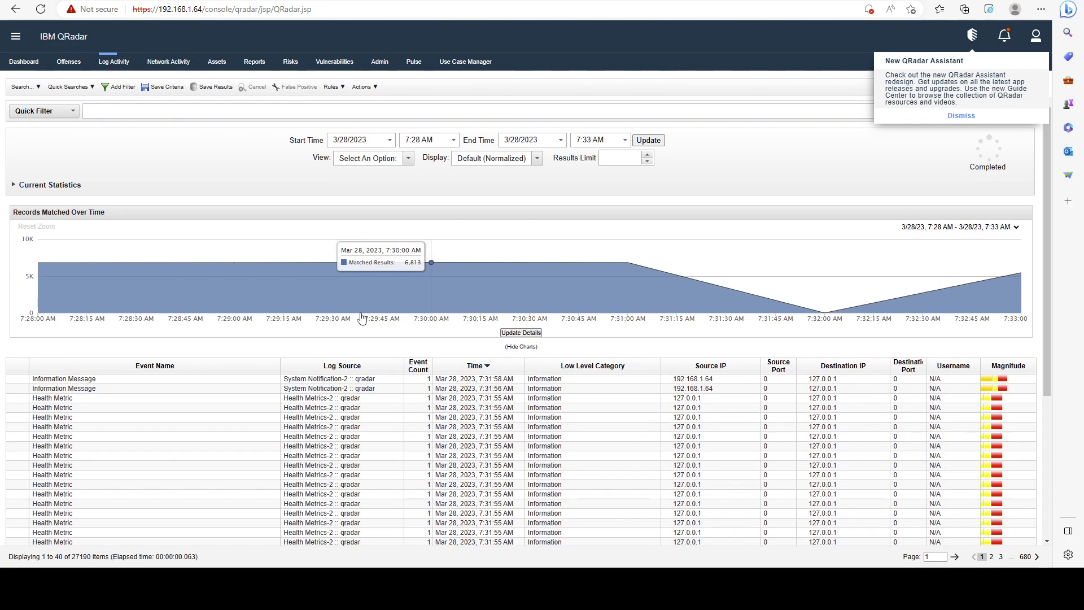
{"action": "scroll", "coordinate": [316, 365], "scroll_direction": "down", "scroll_amount": 1}
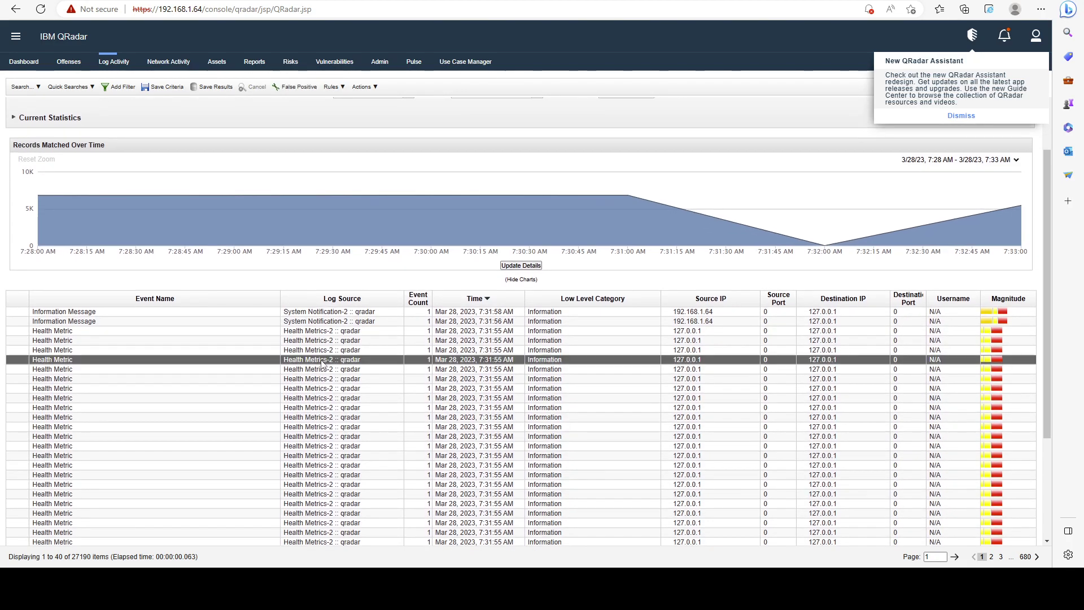
Filter out the Health Metrics-2, System Notification-2 and SIM Audit-2 log sources.
{"action": "right_click", "coordinate": [322, 366]}
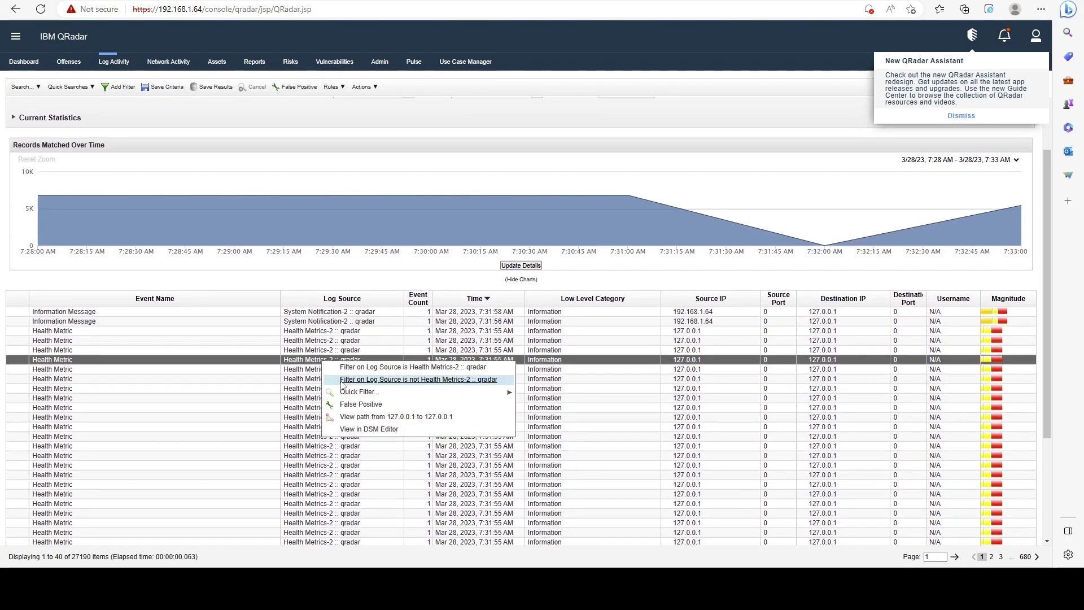
{"action": "left_click", "coordinate": [415, 379]}
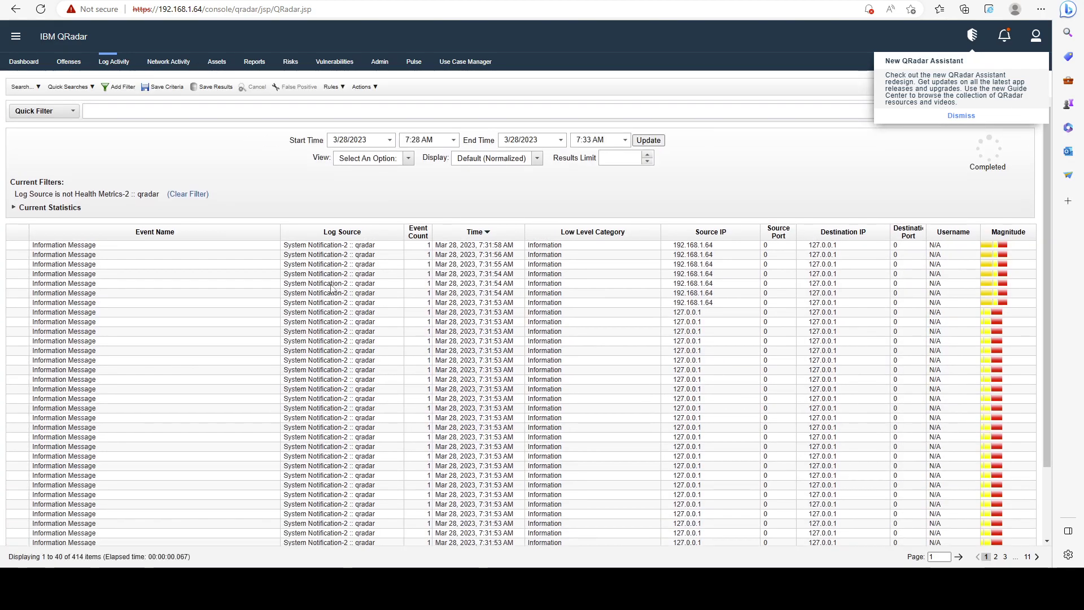
{"action": "right_click", "coordinate": [335, 274]}
{"action": "left_click", "coordinate": [376, 298]}
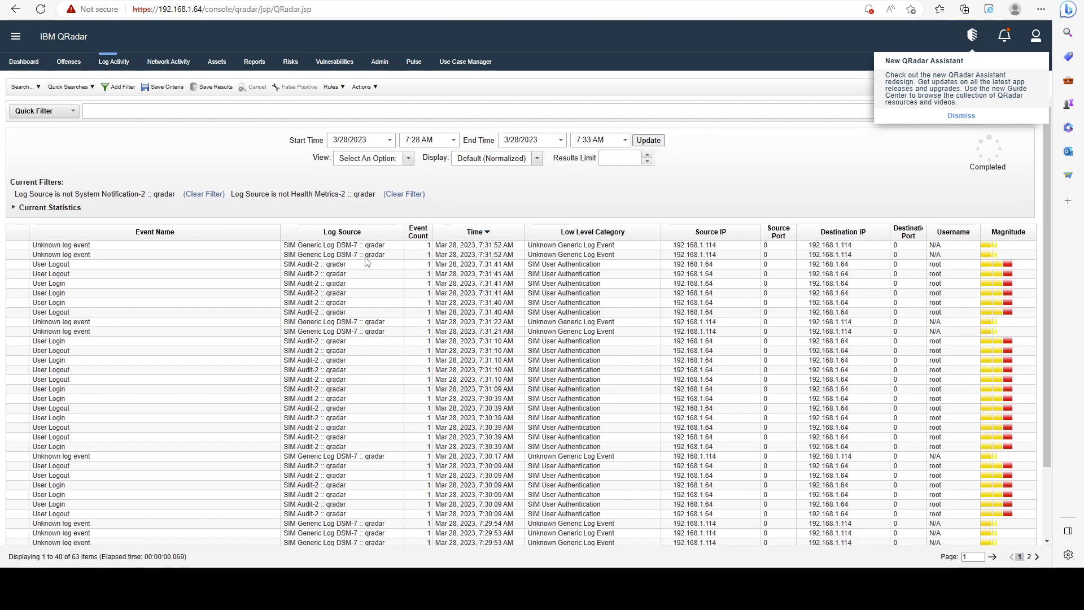
{"action": "scroll", "coordinate": [377, 315], "scroll_direction": "down", "scroll_amount": 3}
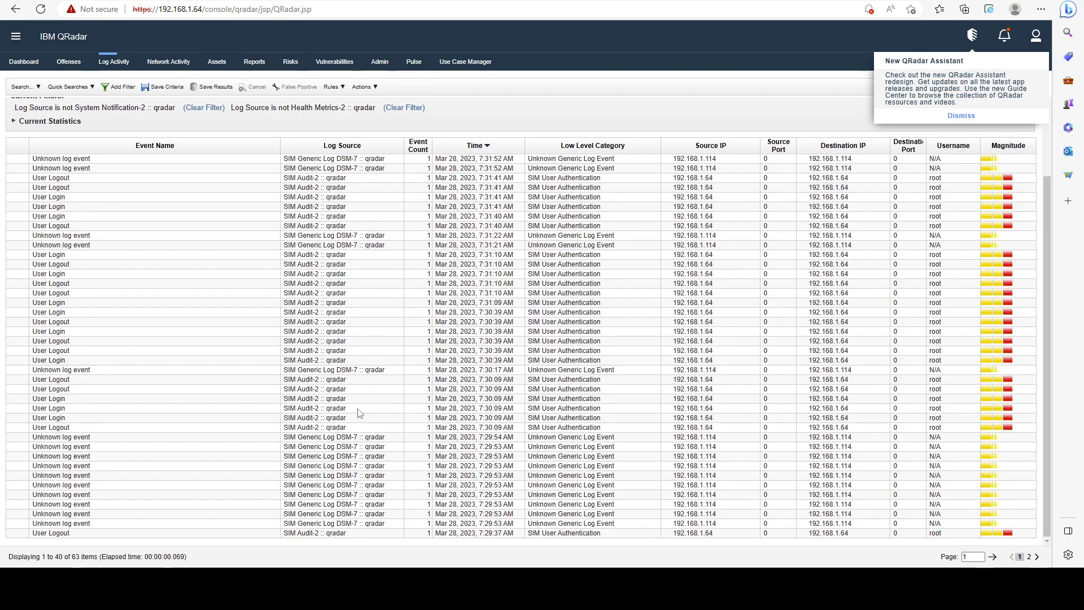
{"action": "right_click", "coordinate": [356, 312]}
{"action": "left_click", "coordinate": [378, 329]}
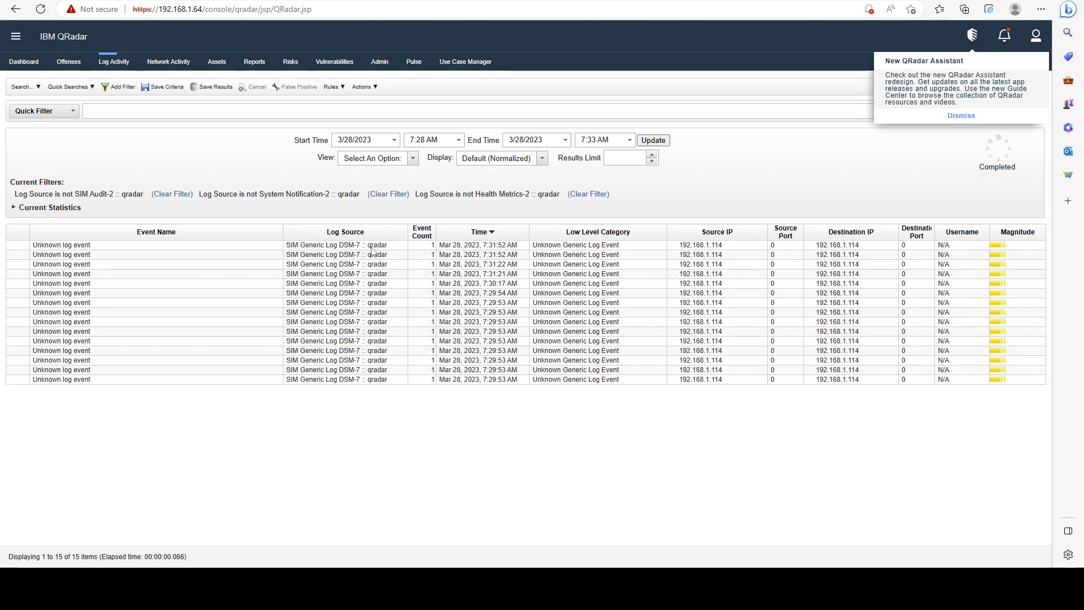
{"action": "double_click", "coordinate": [372, 246]}
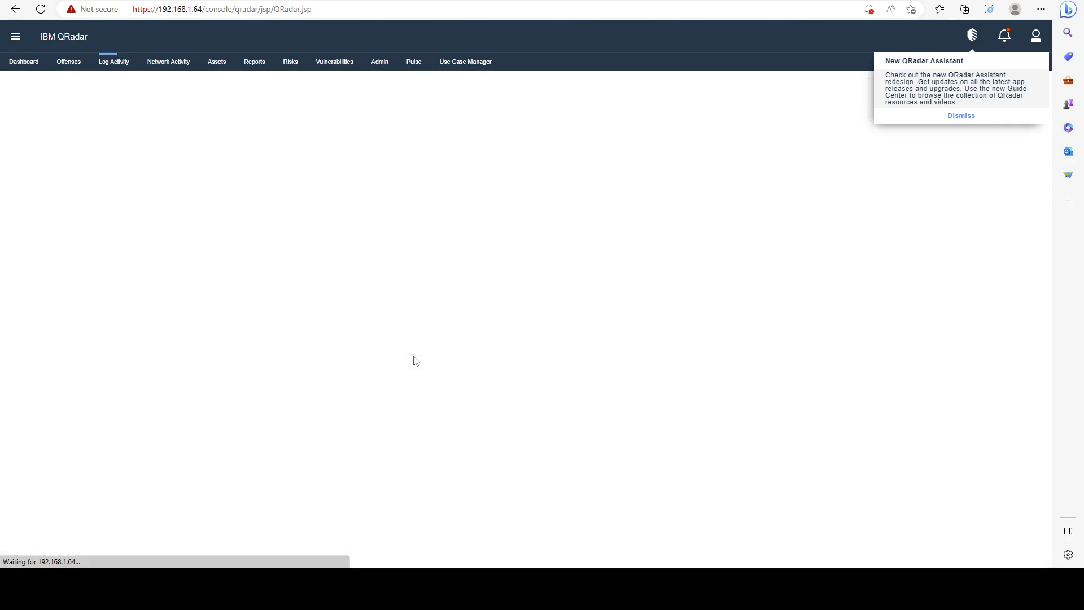
{"action": "left_click_drag", "start_coordinate": [297, 451], "coordinate": [836, 463]}
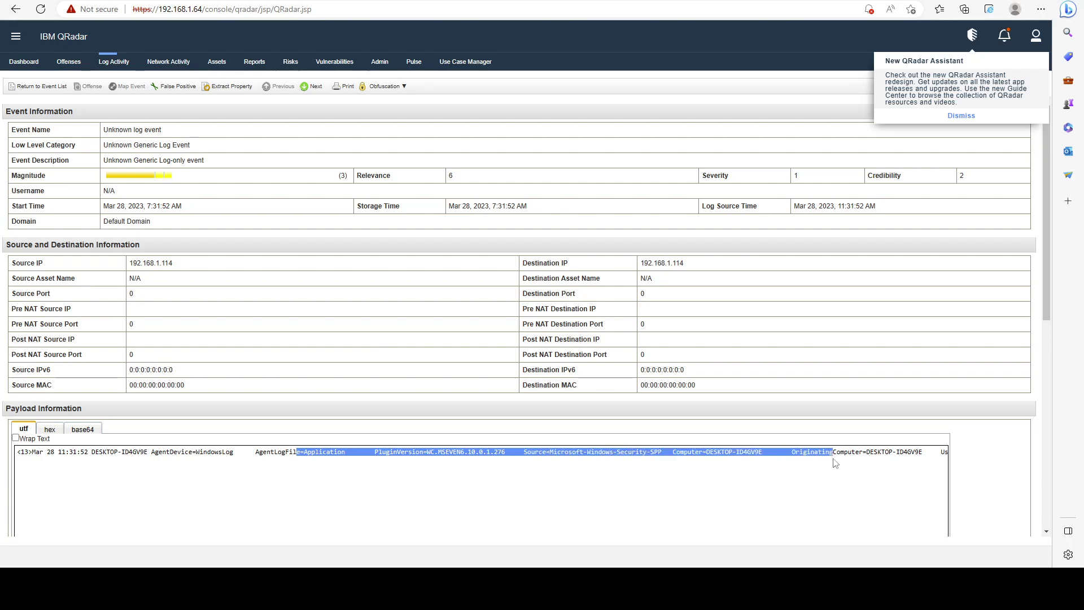
{"action": "scroll", "coordinate": [835, 463], "scroll_direction": "down", "scroll_amount": 3}
{"action": "left_click", "coordinate": [34, 241]}
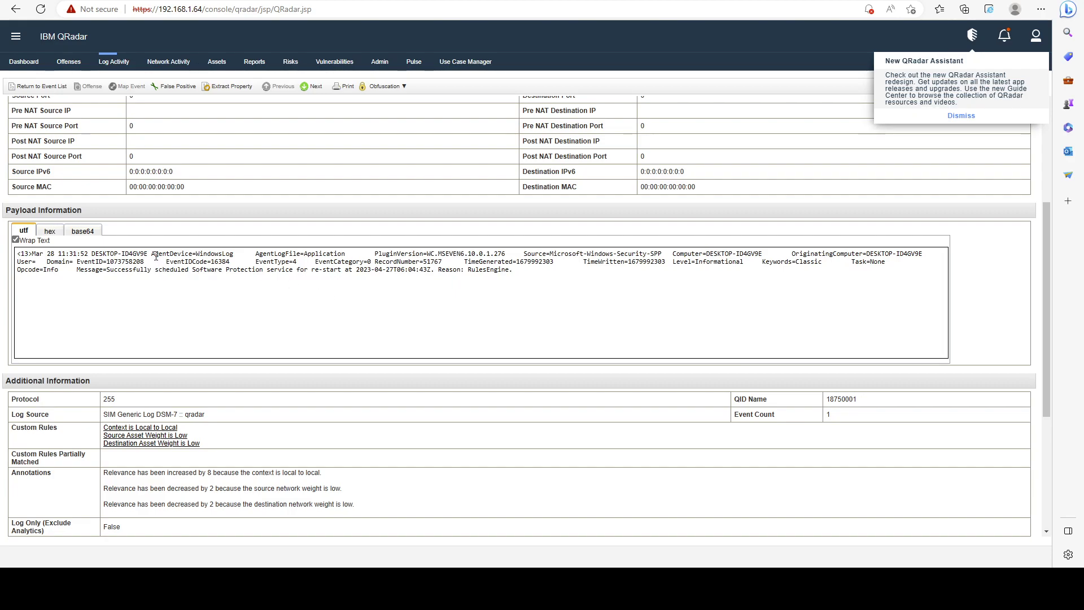
{"action": "left_click", "coordinate": [46, 84]}
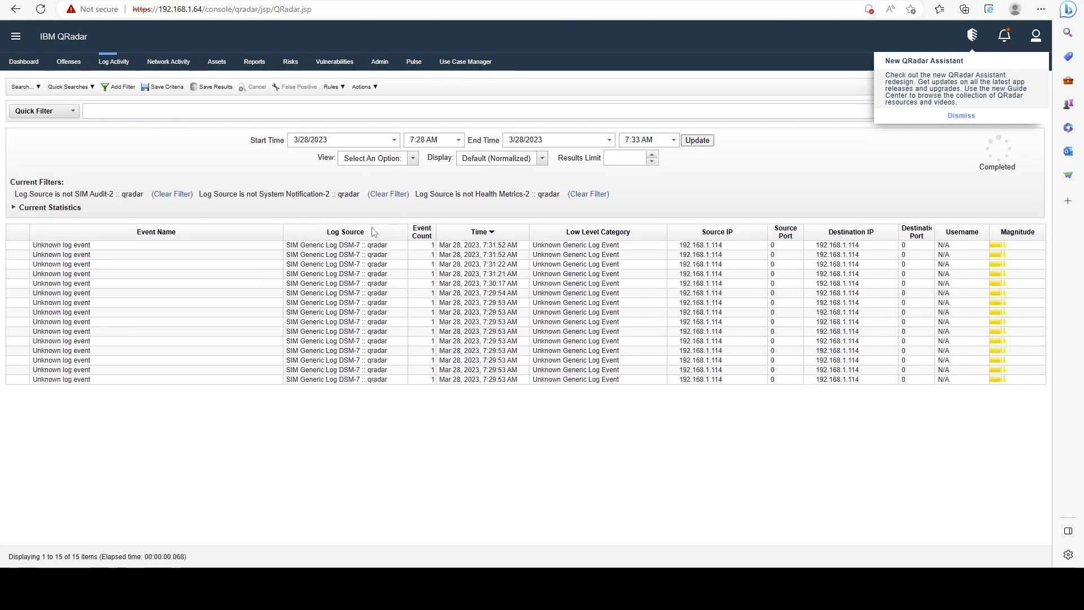
Exclude SIM Generic Log DSM-7 and reload the last 5 minutes, which returns no events.
{"action": "right_click", "coordinate": [344, 253]}
{"action": "left_click", "coordinate": [417, 272]}
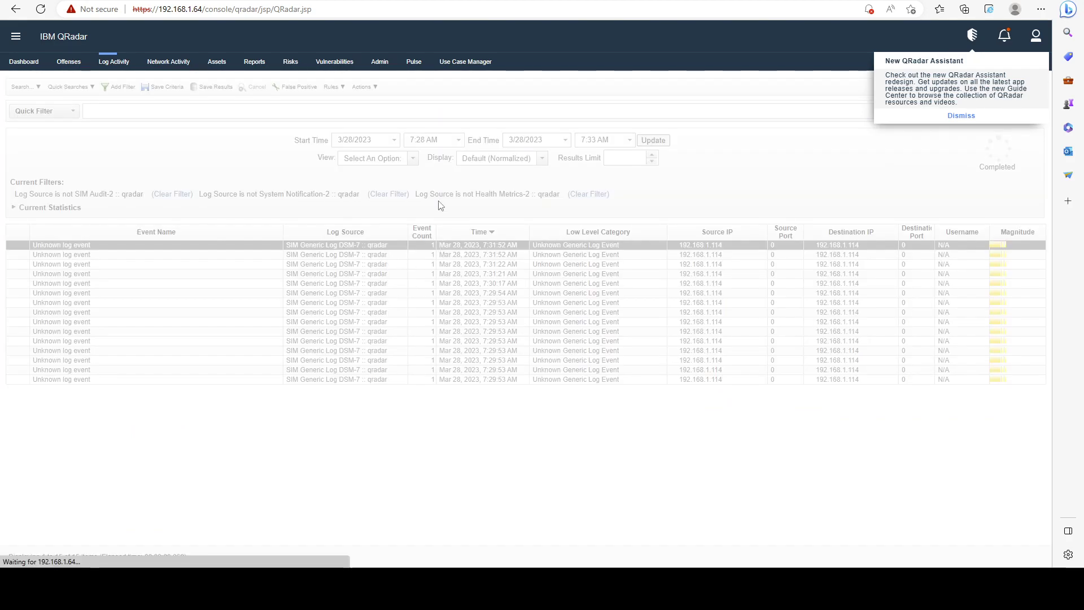
{"action": "left_click", "coordinate": [373, 159]}
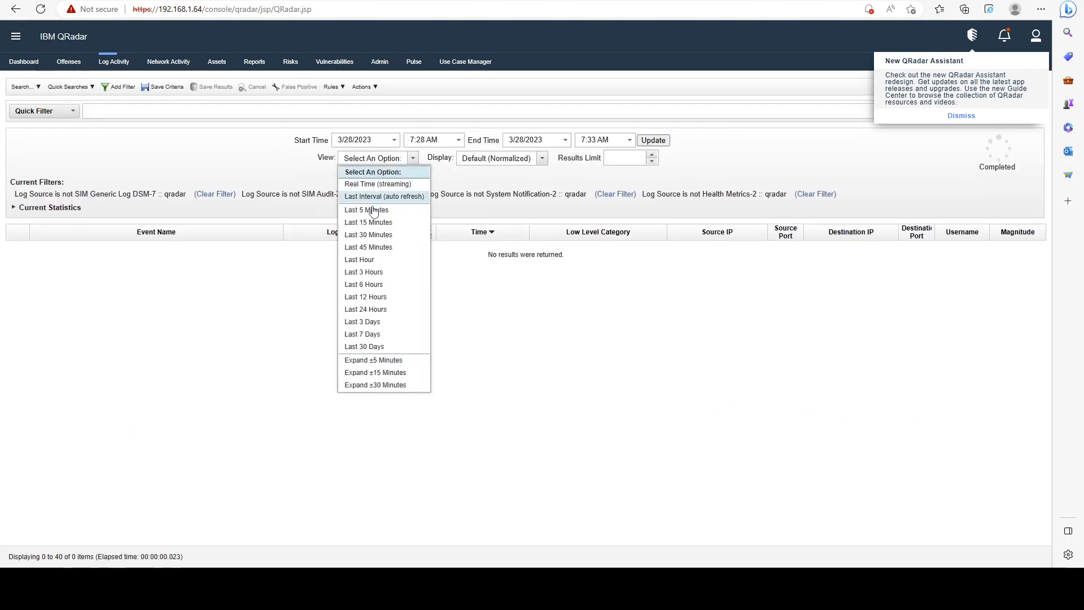
{"action": "left_click", "coordinate": [370, 207]}
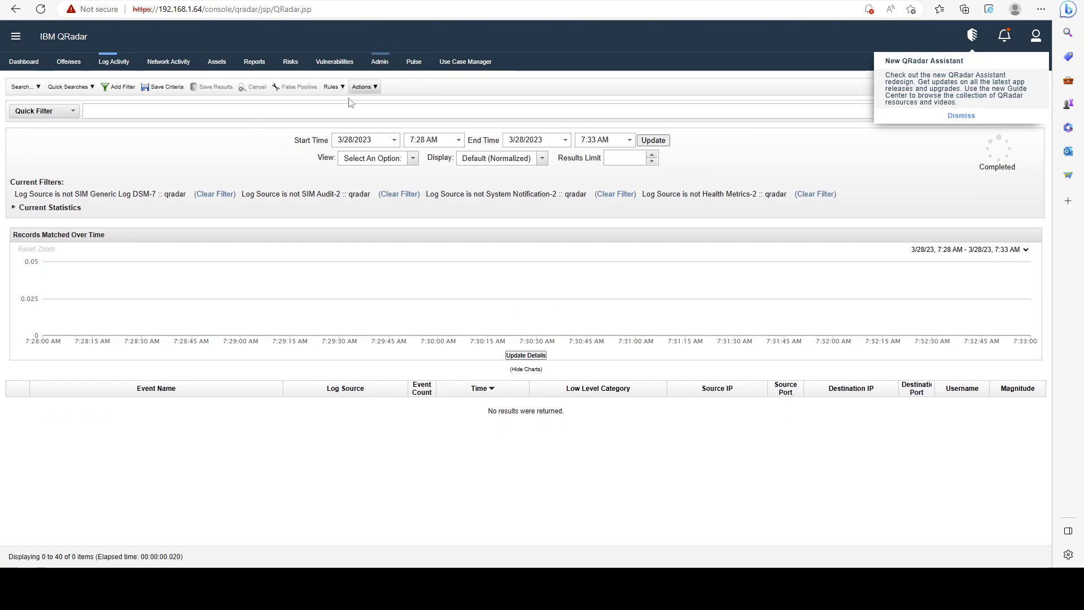
Open the Admin tab and scroll to its Data Sources section.
{"action": "left_click", "coordinate": [380, 63]}
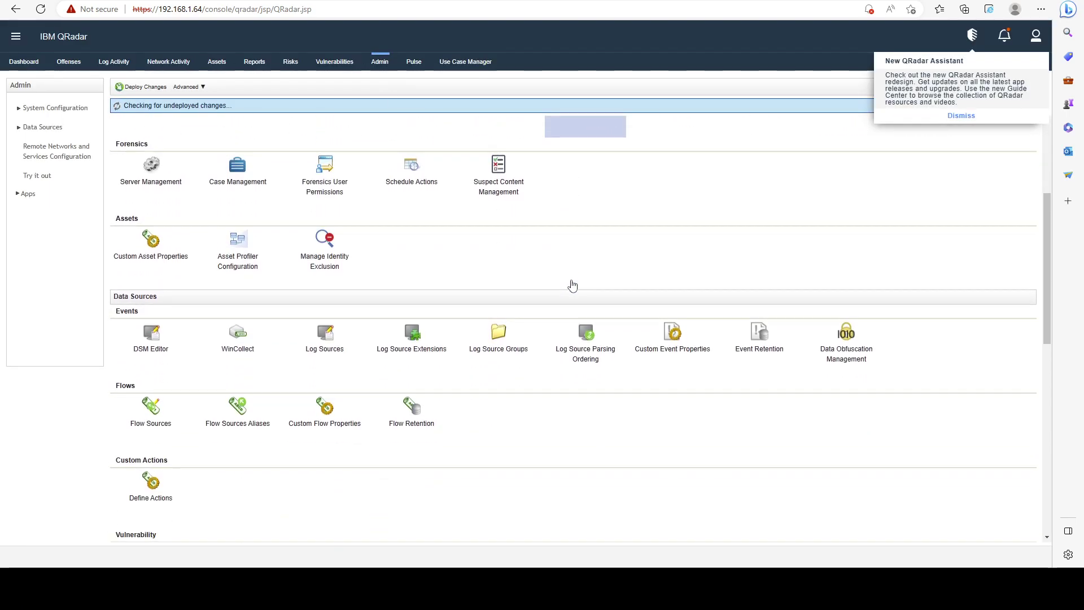
{"action": "scroll", "coordinate": [572, 285], "scroll_direction": "down", "scroll_amount": 10}
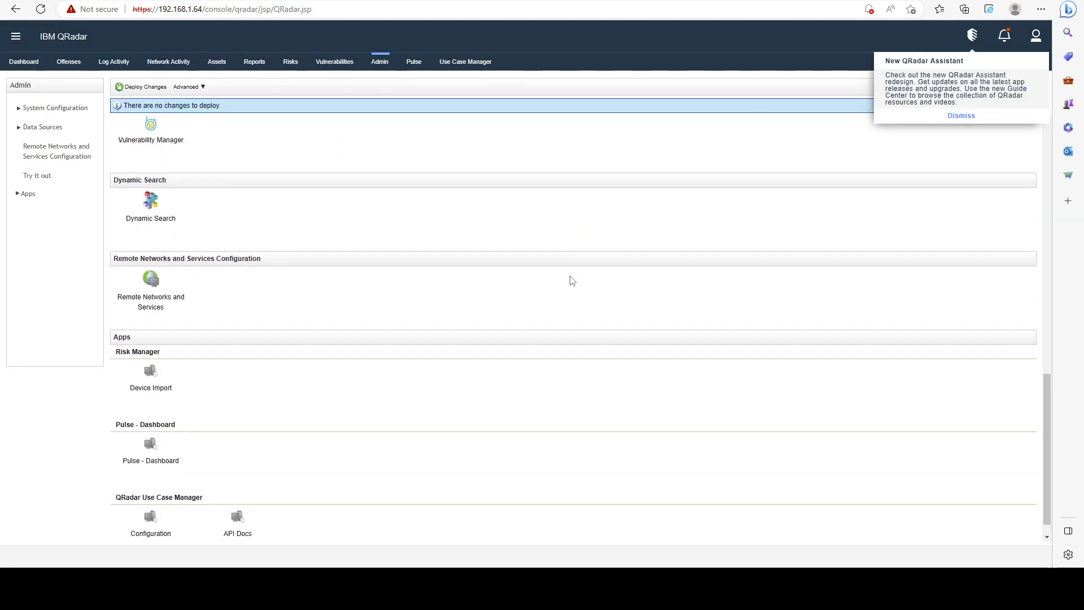
{"action": "scroll", "coordinate": [572, 281], "scroll_direction": "down", "scroll_amount": 1}
{"action": "scroll", "coordinate": [572, 281], "scroll_direction": "up", "scroll_amount": 10}
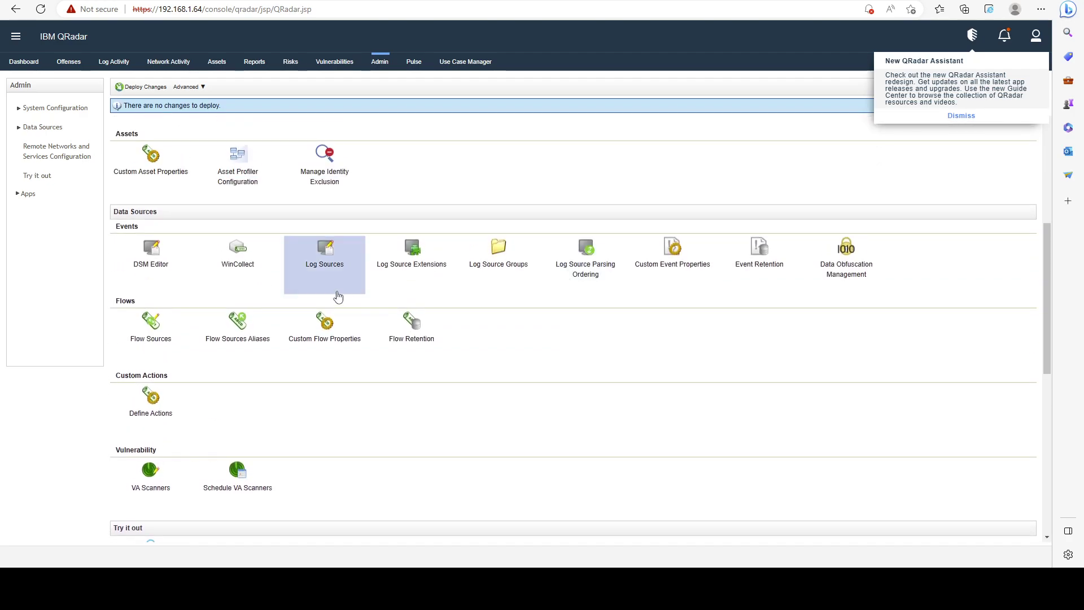
Open Log Source Management and load the list of nine log sources.
{"action": "left_click", "coordinate": [354, 267]}
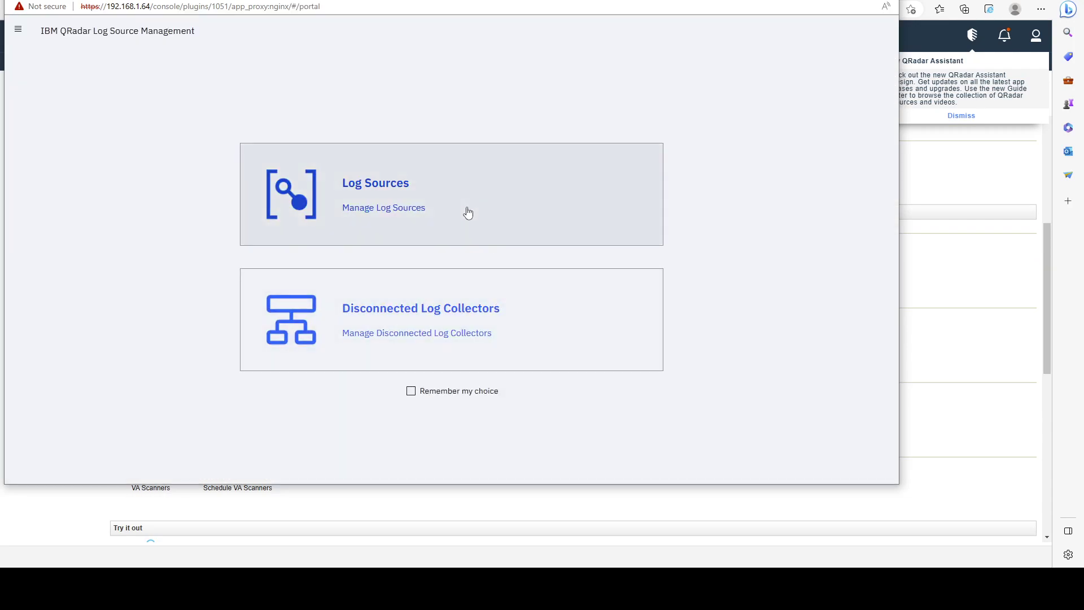
{"action": "left_click", "coordinate": [467, 212]}
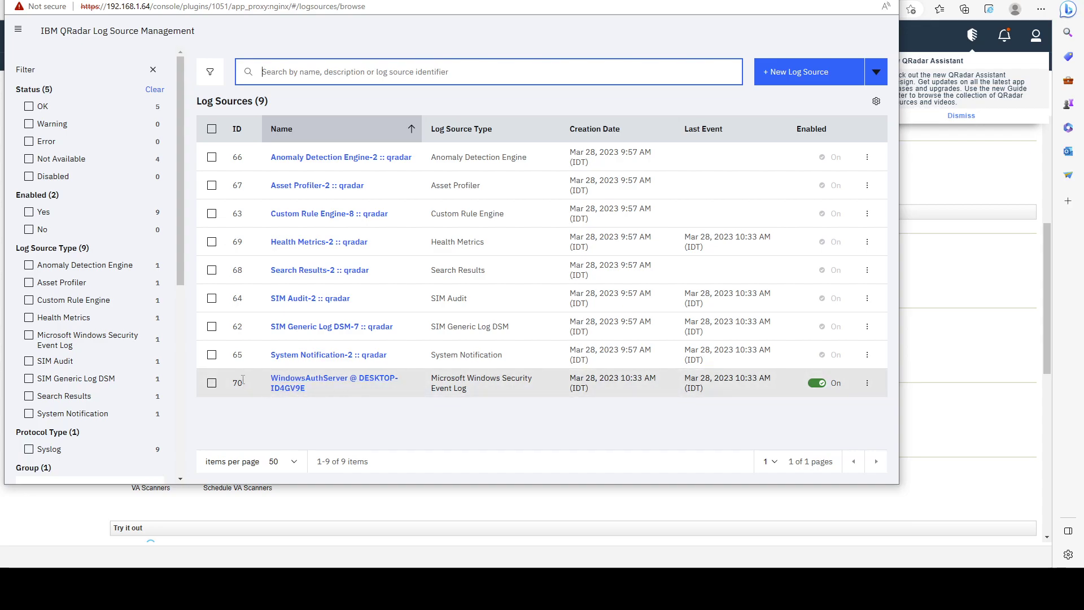
{"action": "left_click_drag", "start_coordinate": [327, 387], "coordinate": [266, 376]}
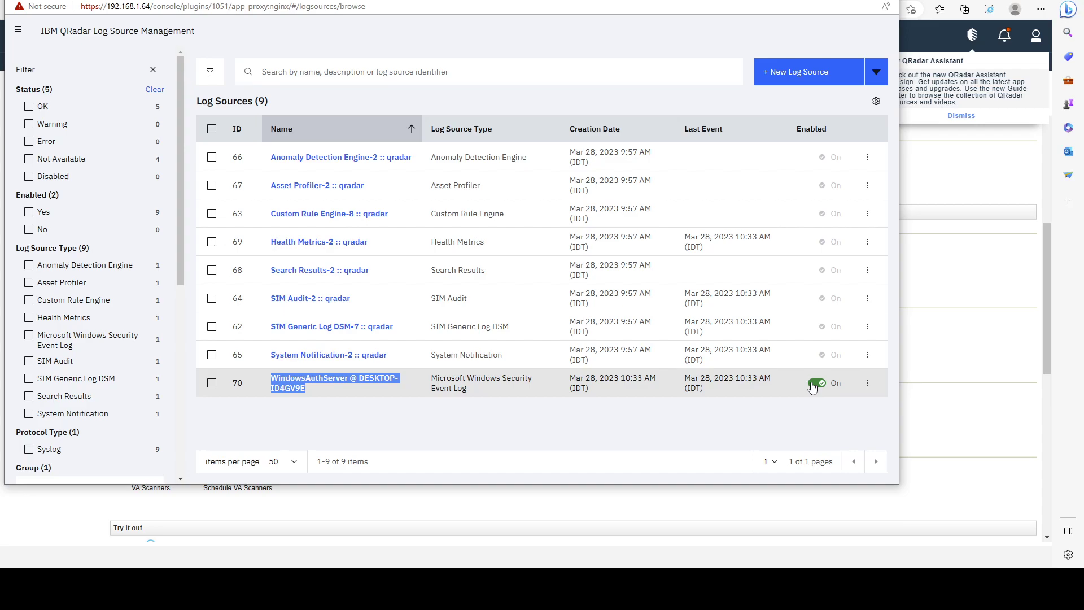
Inspect the WindowsAuthServer summary and protocol settings, then close the summary.
{"action": "left_click", "coordinate": [569, 383]}
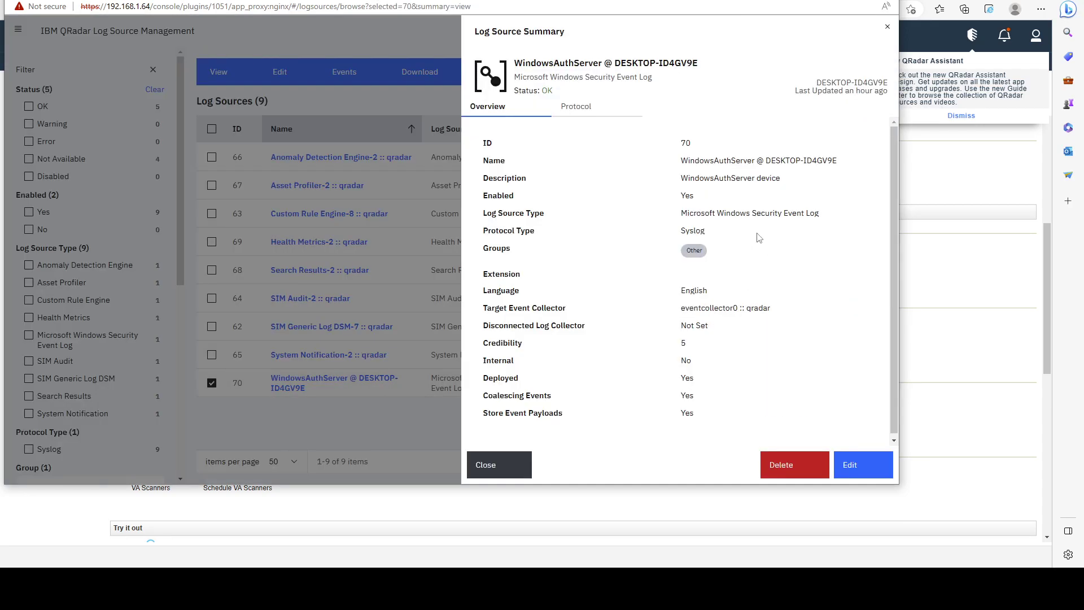
{"action": "left_click", "coordinate": [587, 111]}
{"action": "left_click", "coordinate": [512, 113]}
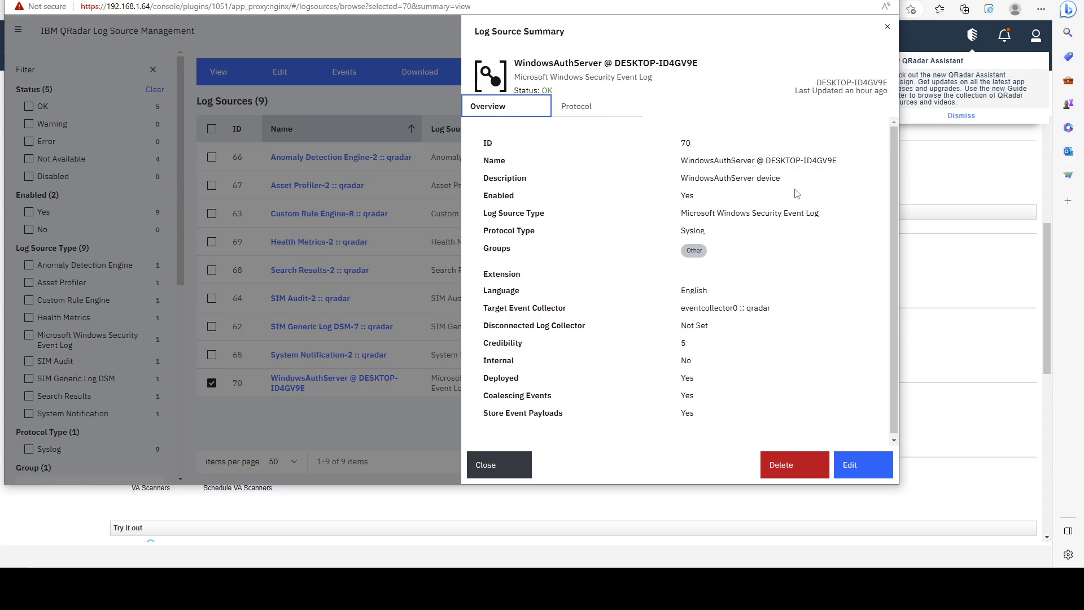
{"action": "scroll", "coordinate": [696, 262], "scroll_direction": "down", "scroll_amount": 1}
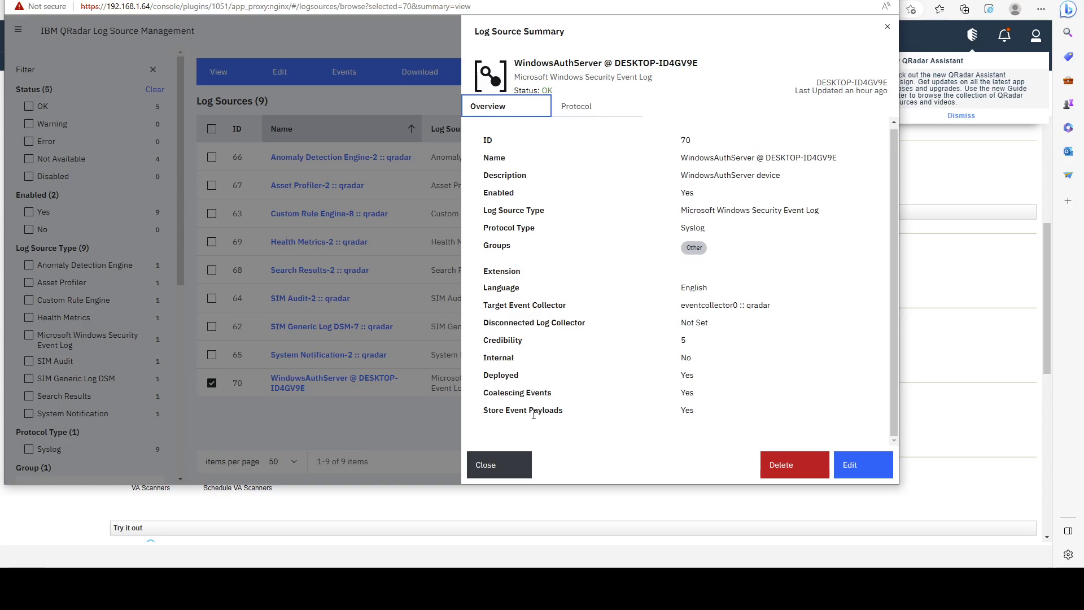
{"action": "left_click", "coordinate": [515, 460]}
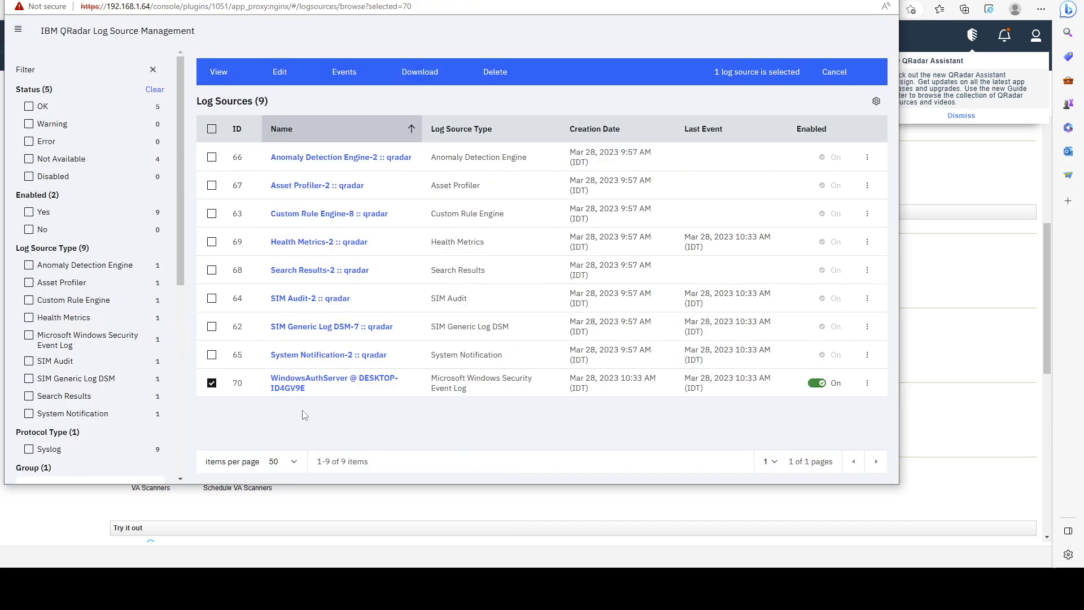
Show the WindowsAuthServer source's events for the last 5 minutes, yielding 11 Windows events.
{"action": "left_click", "coordinate": [212, 383]}
{"action": "left_click", "coordinate": [212, 383]}
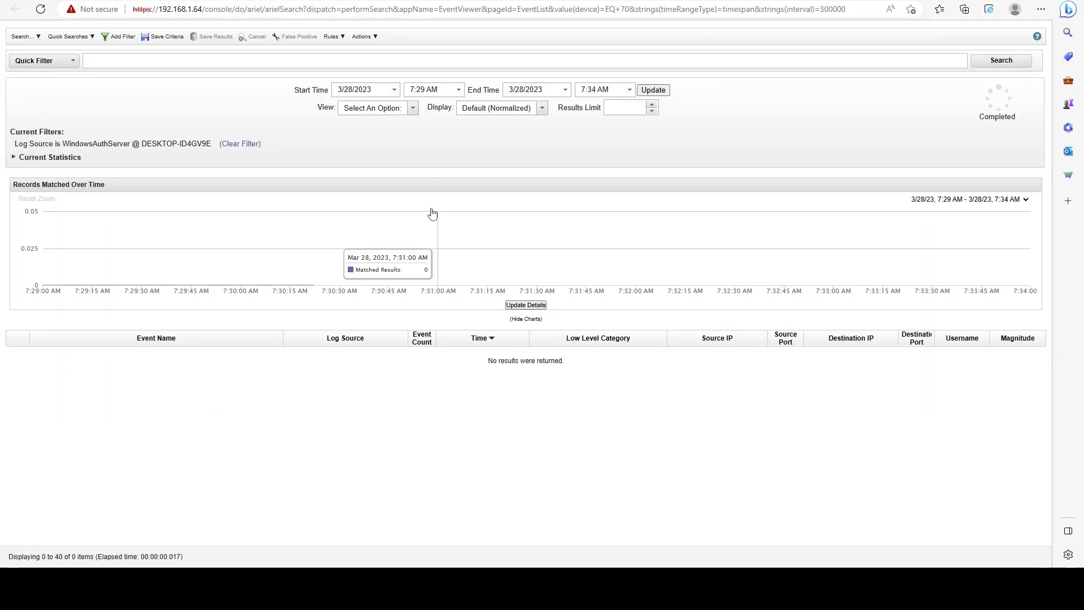
{"action": "left_click", "coordinate": [398, 111]}
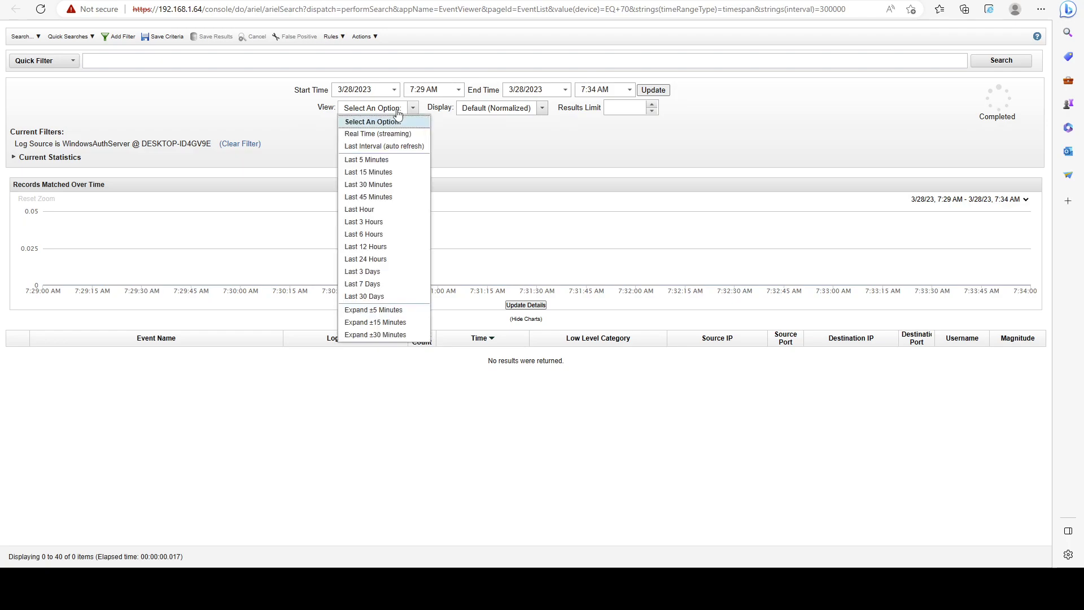
{"action": "left_click", "coordinate": [389, 160]}
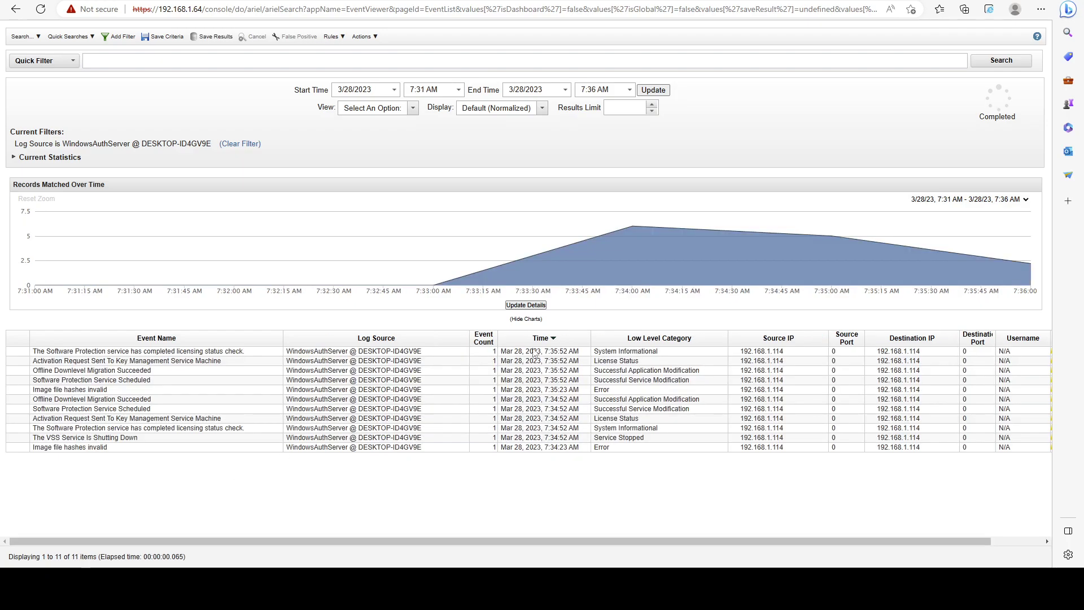
Select the first event rows, including Image file hashes invalid, and check the log source actions.
{"action": "left_click_drag", "start_coordinate": [490, 353], "coordinate": [457, 476]}
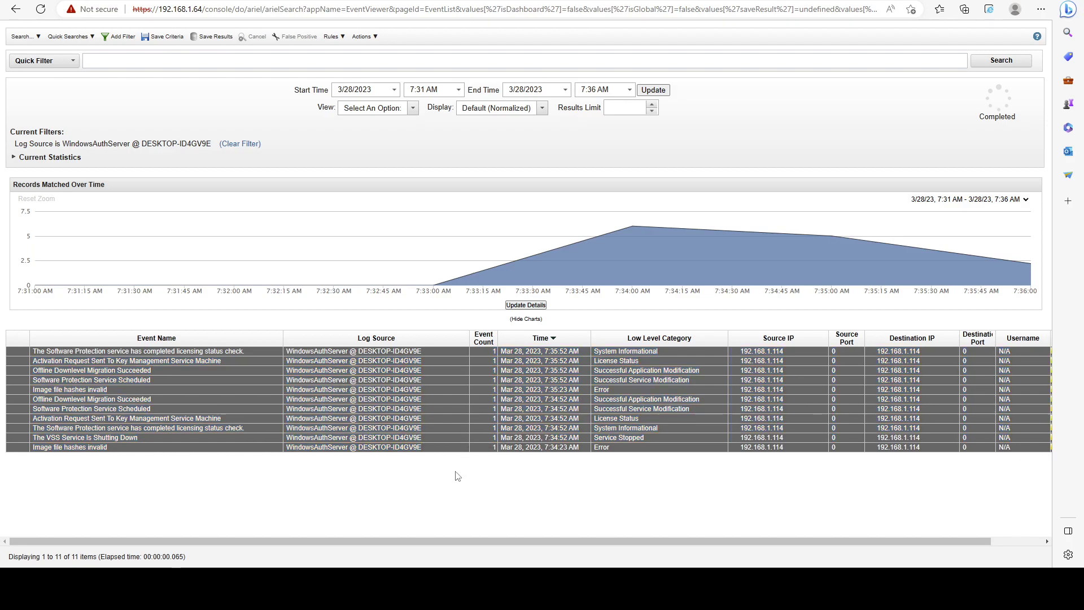
{"action": "left_click", "coordinate": [454, 447]}
{"action": "left_click", "coordinate": [434, 352]}
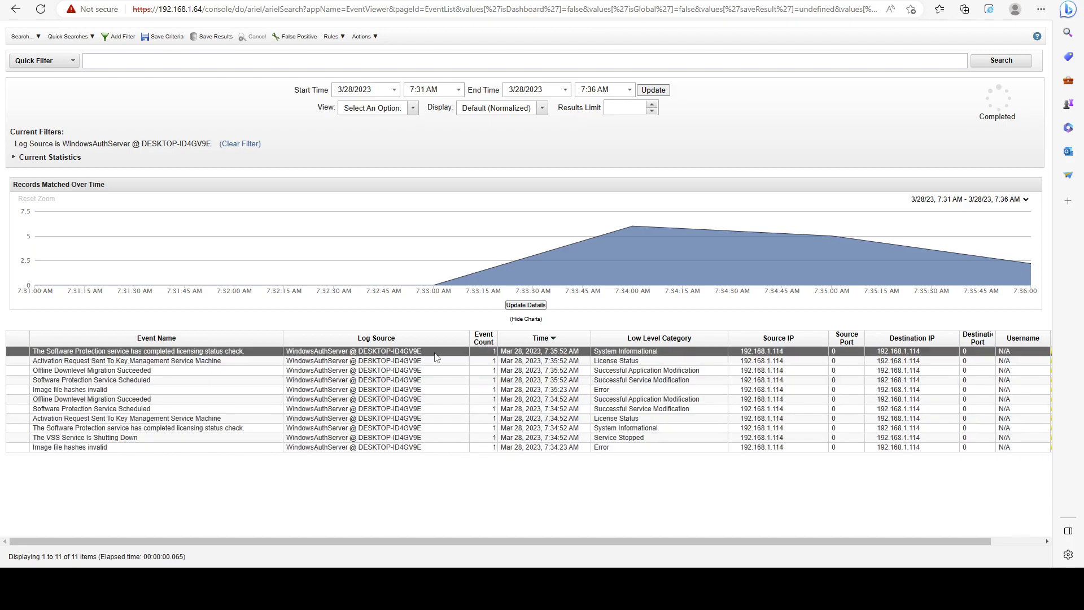
{"action": "right_click", "coordinate": [361, 355]}
{"action": "left_click", "coordinate": [512, 472]}
{"action": "left_click_drag", "start_coordinate": [924, 352], "coordinate": [897, 355]}
Open the Offline Downlevel Migration Succeeded event's details and highlight its raw payload.
{"action": "left_click", "coordinate": [179, 372]}
{"action": "double_click", "coordinate": [179, 372]}
{"action": "scroll", "coordinate": [440, 310], "scroll_direction": "down", "scroll_amount": 7}
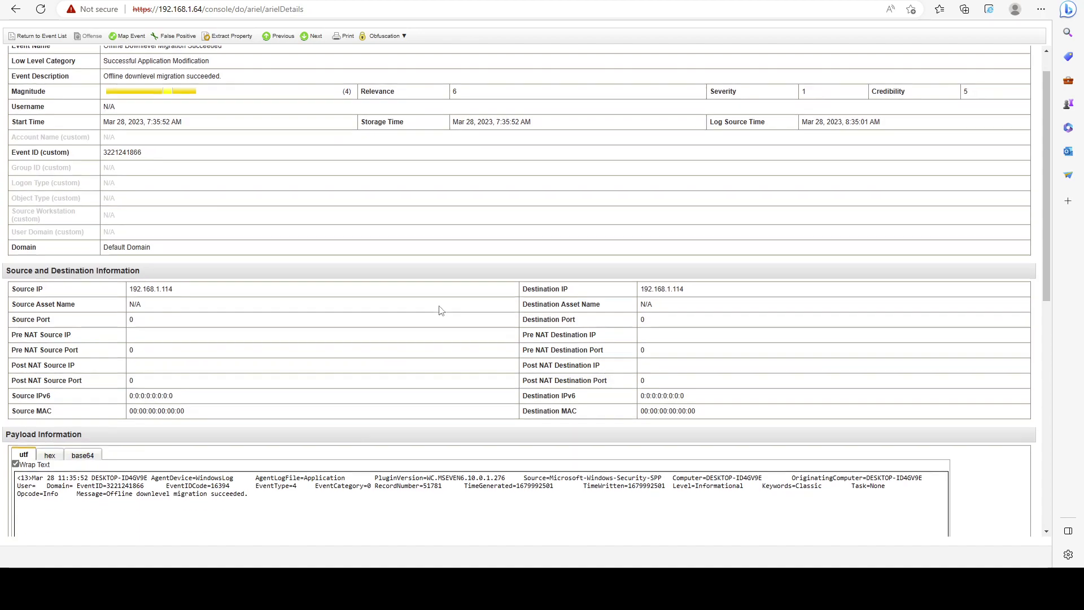
{"action": "scroll", "coordinate": [270, 321], "scroll_direction": "up", "scroll_amount": 3}
{"action": "left_click_drag", "start_coordinate": [270, 320], "coordinate": [21, 291]}
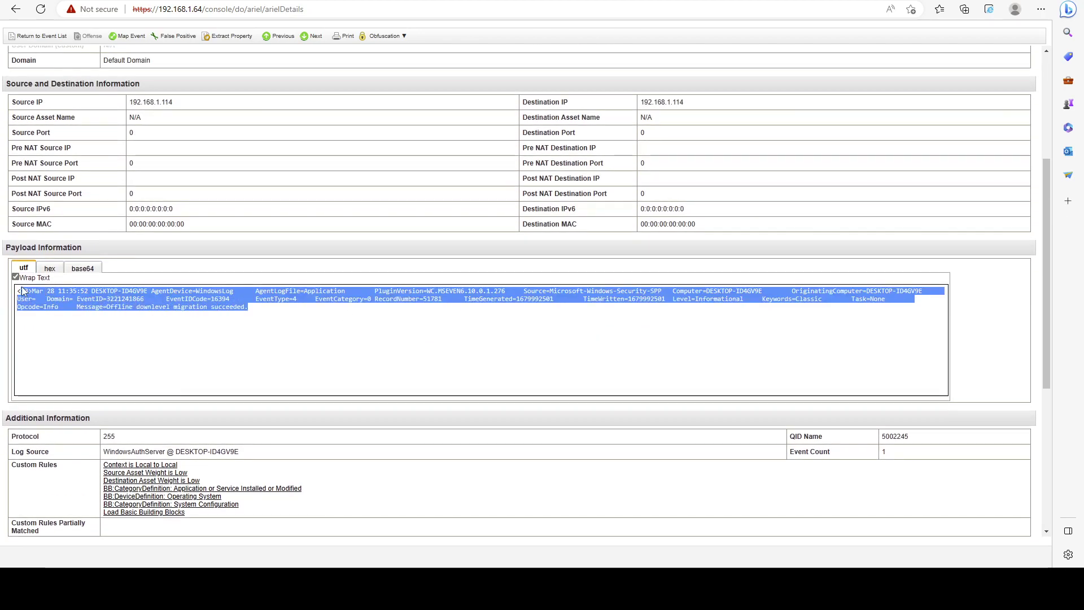
{"action": "left_click", "coordinate": [416, 353]}
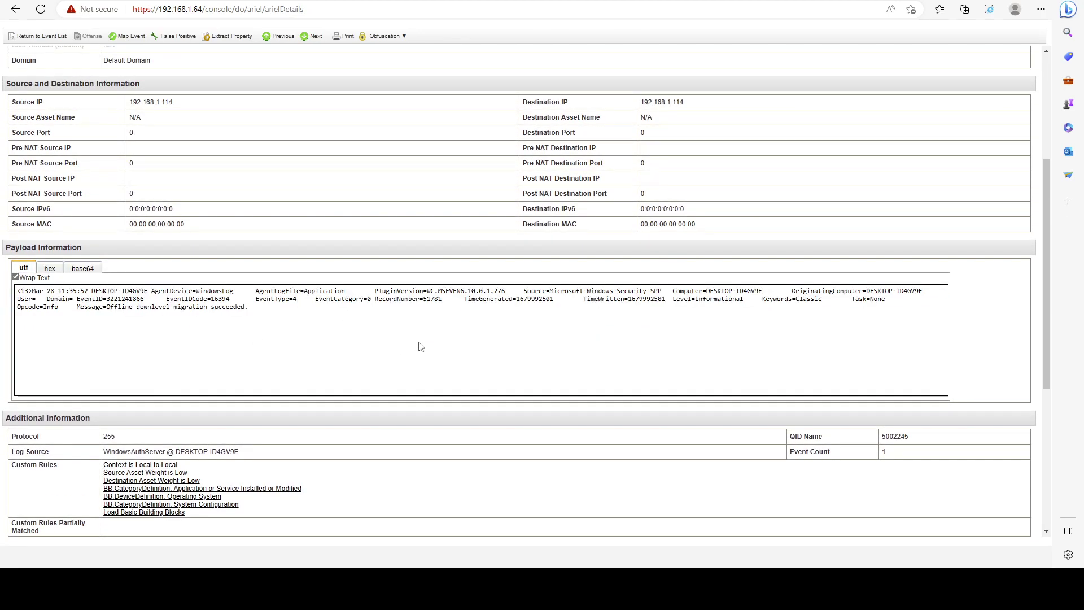
Scroll through the event's Payload Information, then go back to the event list.
{"action": "scroll", "coordinate": [421, 347], "scroll_direction": "up", "scroll_amount": 4}
{"action": "scroll", "coordinate": [414, 313], "scroll_direction": "down", "scroll_amount": 3}
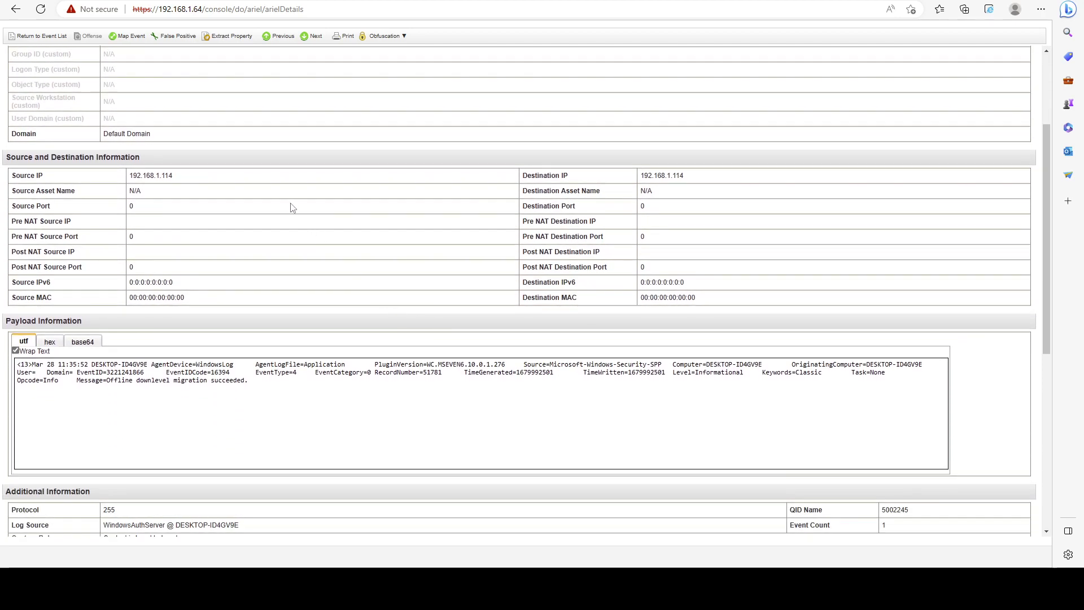
{"action": "scroll", "coordinate": [289, 209], "scroll_direction": "up", "scroll_amount": 1}
{"action": "scroll", "coordinate": [291, 207], "scroll_direction": "up", "scroll_amount": 1}
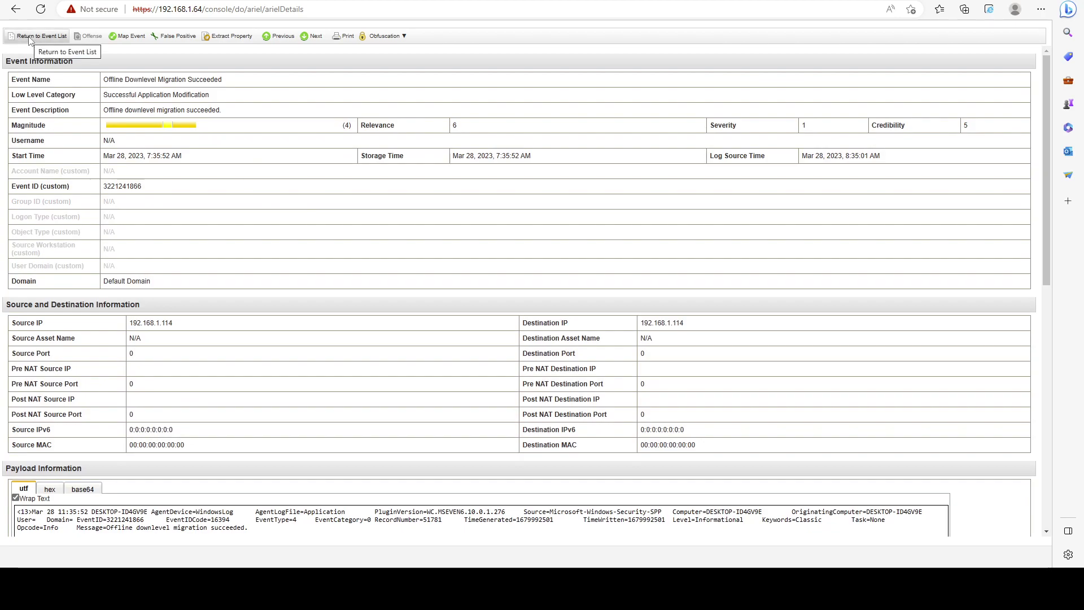
{"action": "scroll", "coordinate": [188, 211], "scroll_direction": "down", "scroll_amount": 1}
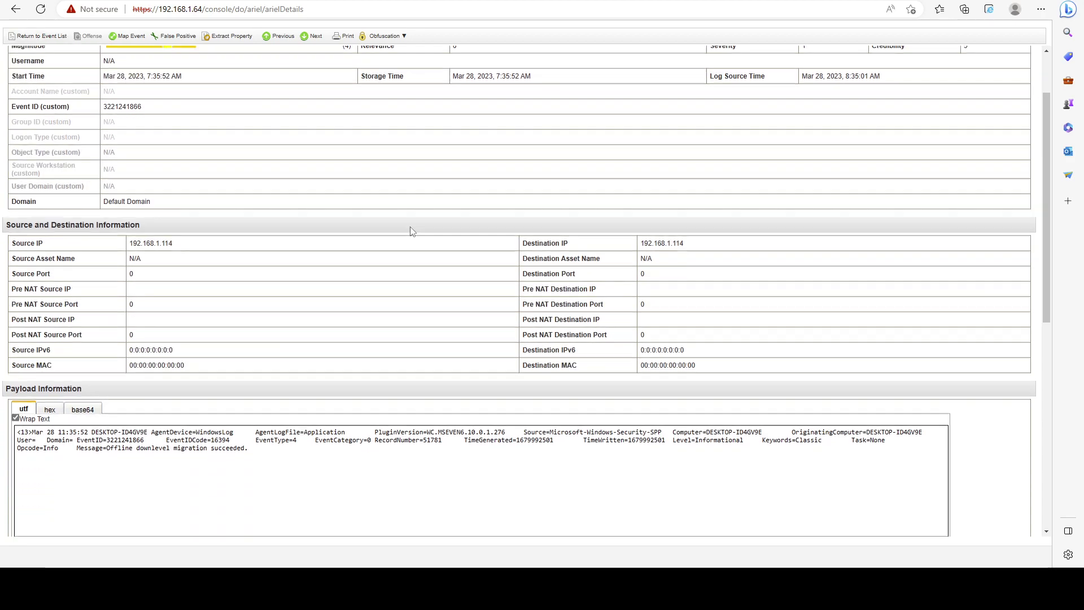
{"action": "scroll", "coordinate": [115, 142], "scroll_direction": "up", "scroll_amount": 1}
{"action": "left_click", "coordinate": [38, 37]}
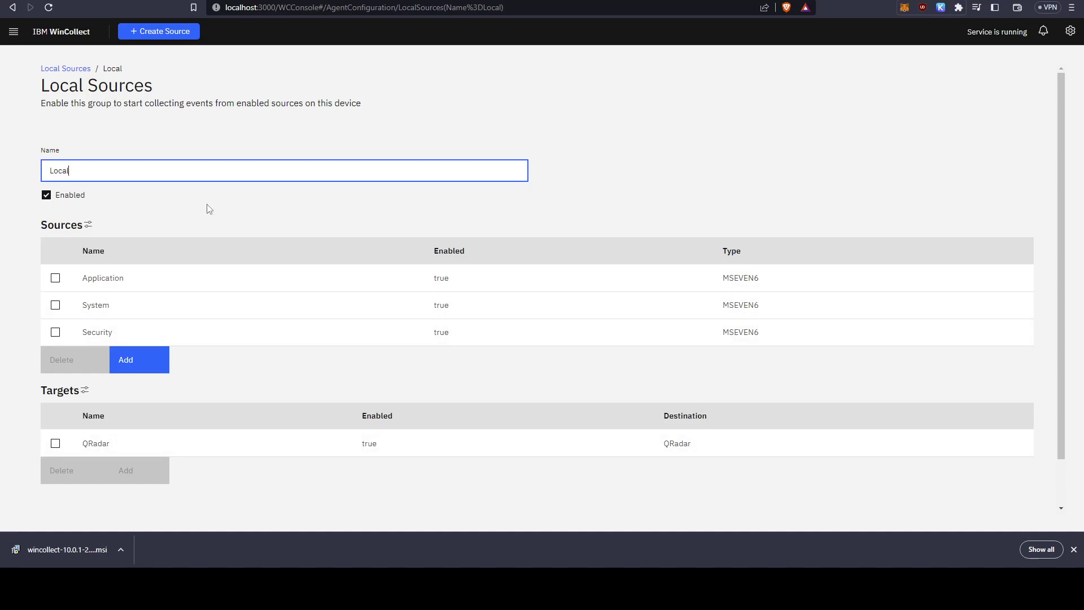
Go to Local Sources, open the Local group and add a new source to it.
{"action": "left_click", "coordinate": [14, 32]}
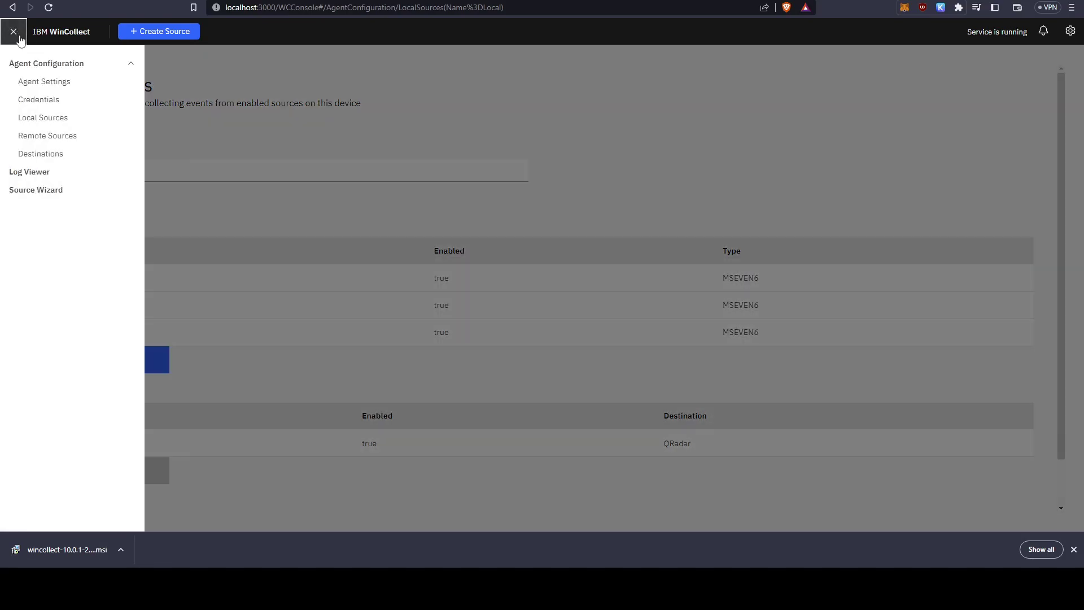
{"action": "left_click", "coordinate": [63, 119]}
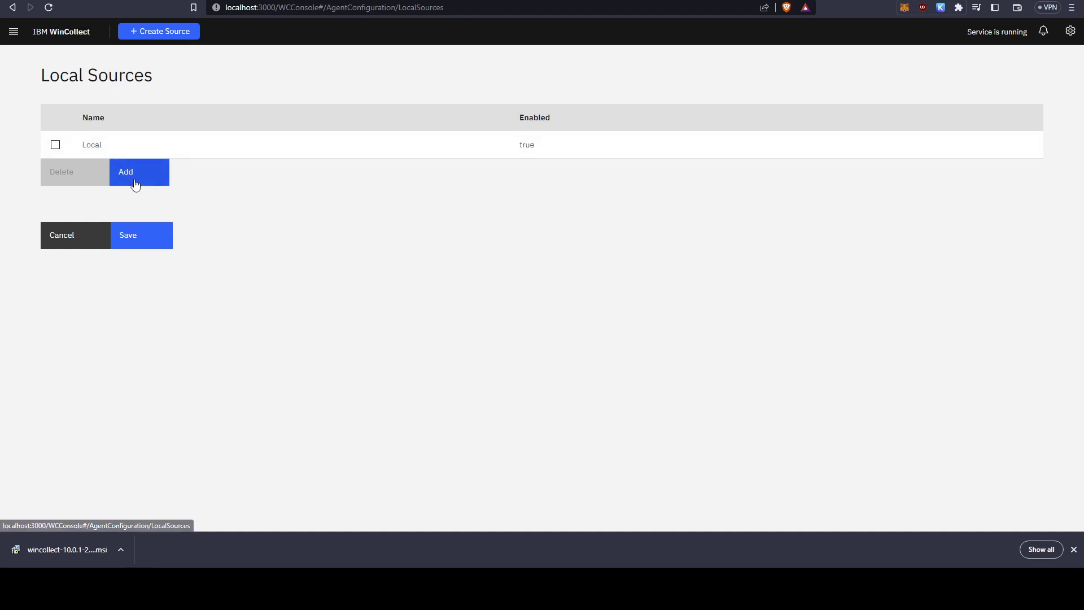
{"action": "left_click", "coordinate": [93, 145]}
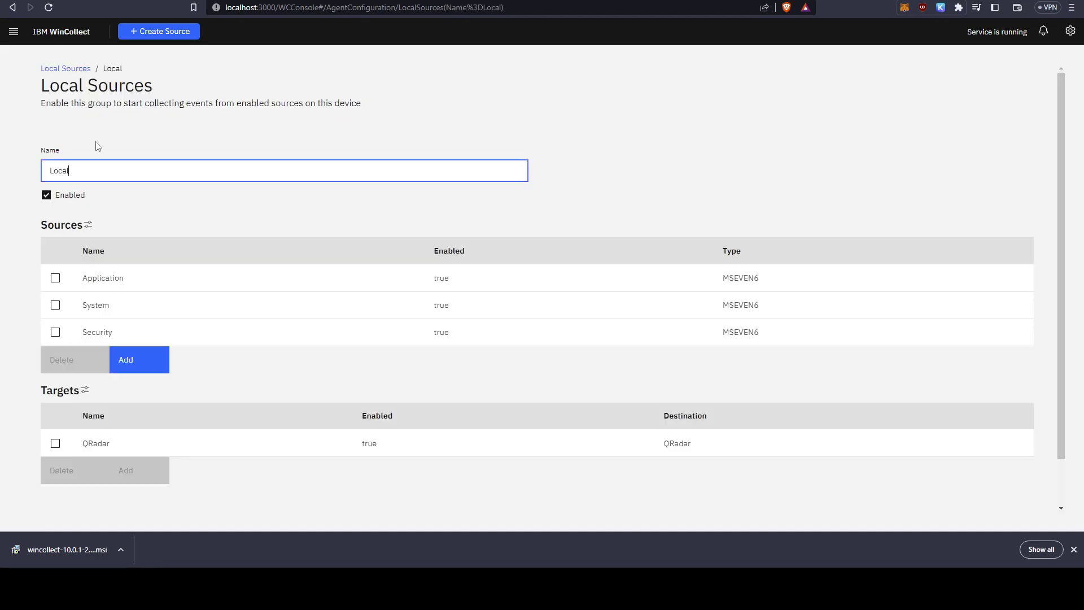
{"action": "scroll", "coordinate": [370, 198], "scroll_direction": "down", "scroll_amount": 1}
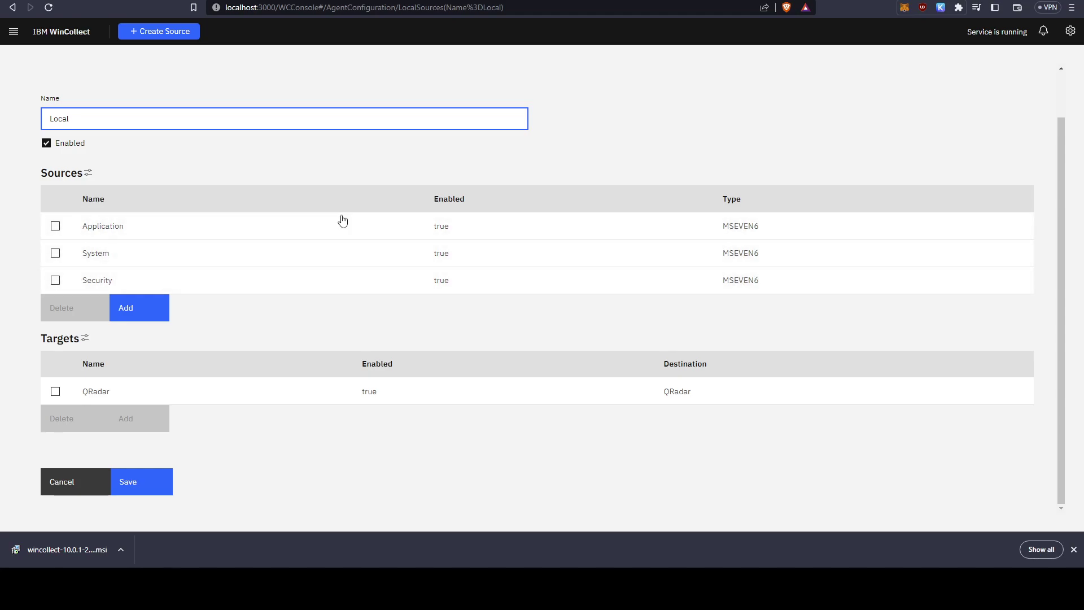
{"action": "left_click", "coordinate": [163, 309]}
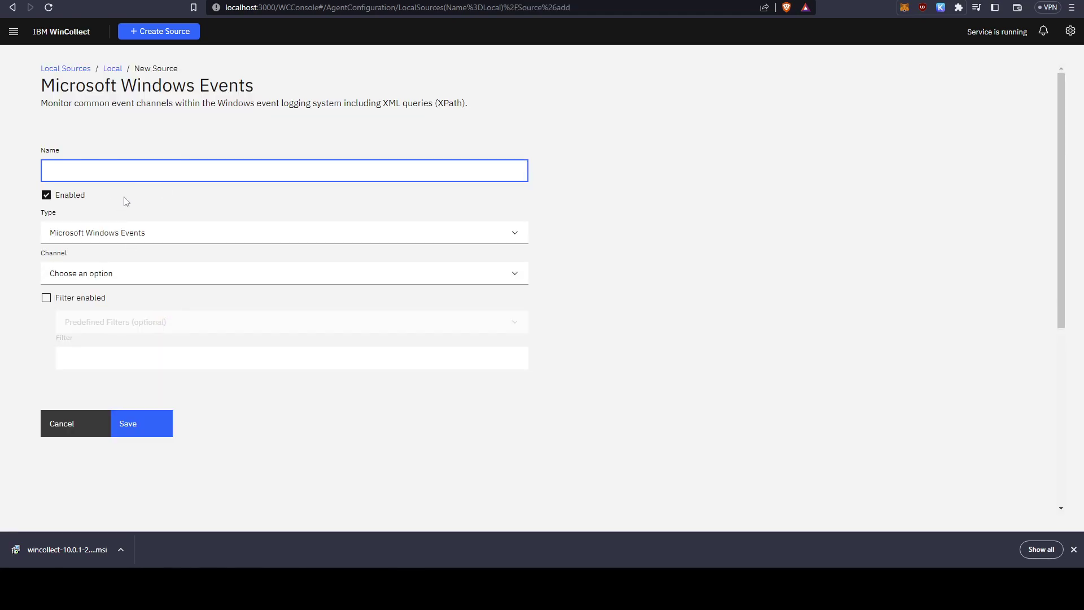
Name the source 'test', keep type Microsoft Windows Events, and choose the XPath channel.
{"action": "type", "text": "test"}
{"action": "left_click", "coordinate": [161, 240]}
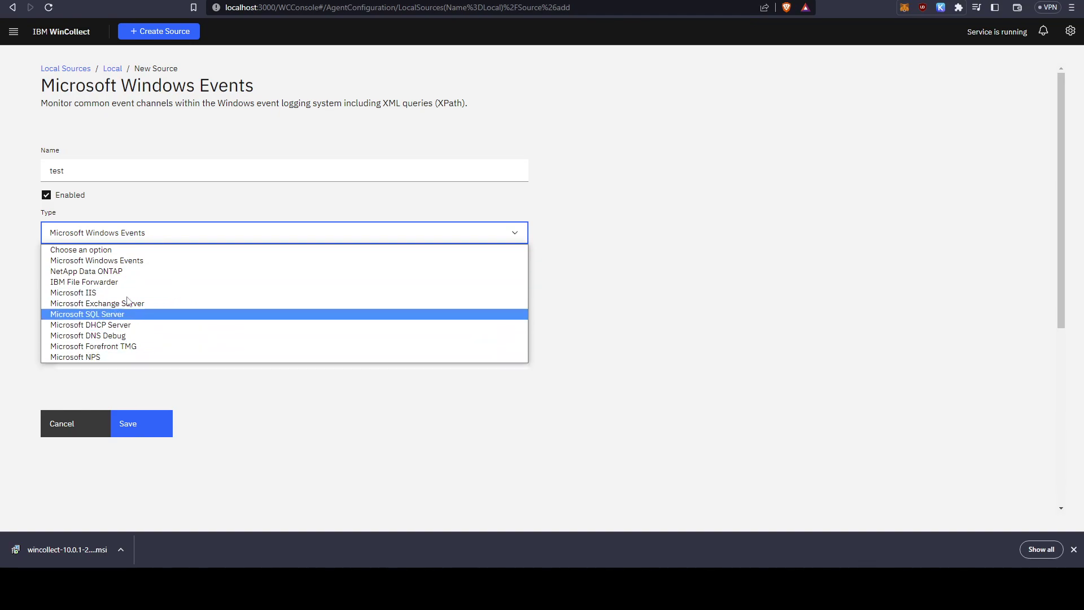
{"action": "left_click", "coordinate": [173, 260]}
{"action": "left_click", "coordinate": [150, 275]}
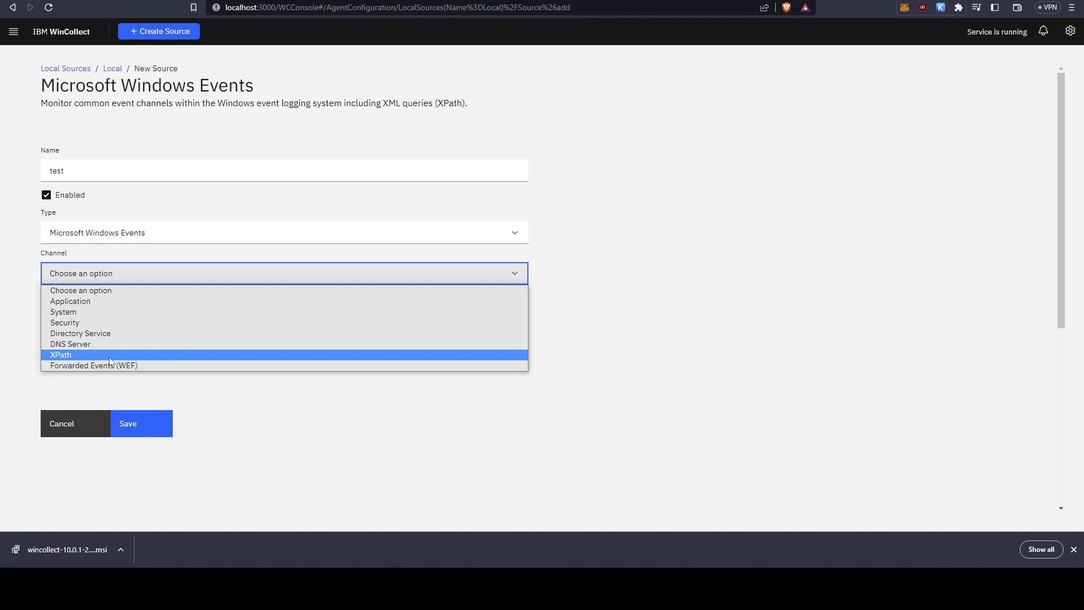
{"action": "left_click", "coordinate": [63, 356]}
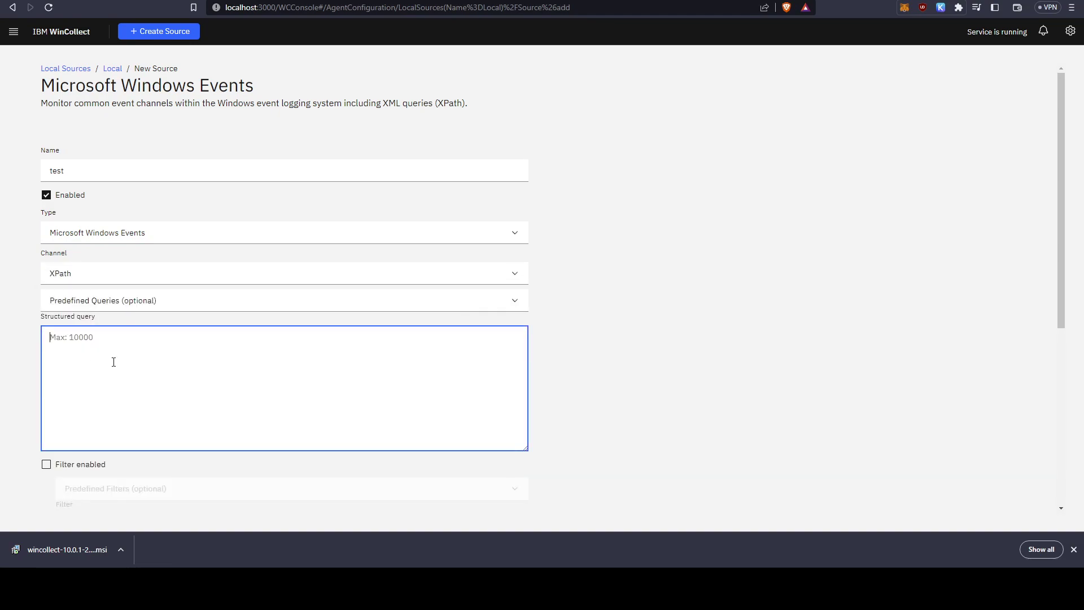
Load the Hyper-V predefined query, then remove it so the structured query stays empty.
{"action": "left_click", "coordinate": [158, 306]}
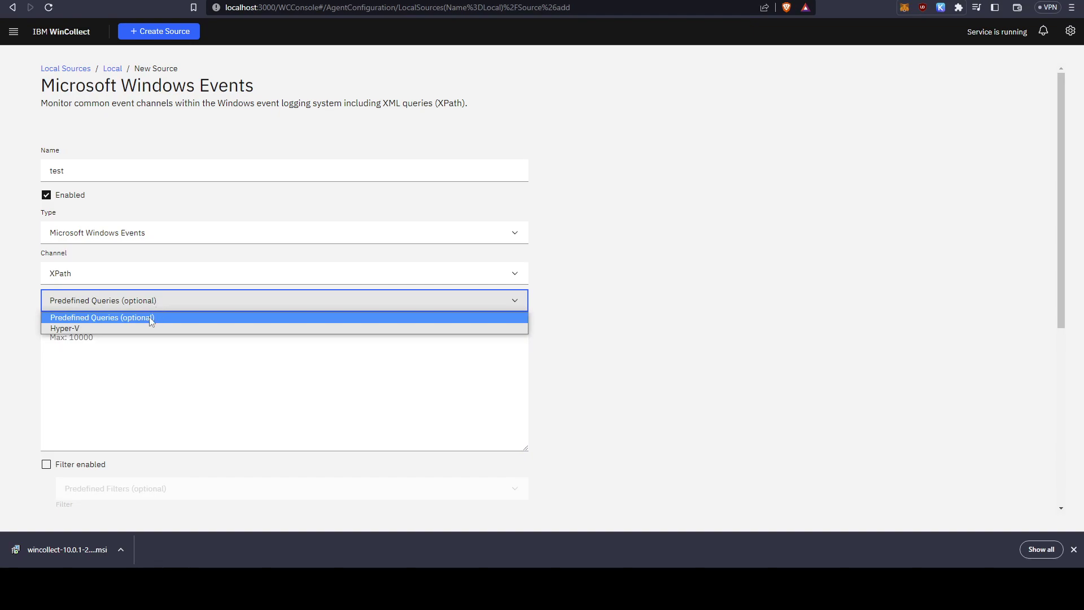
{"action": "left_click", "coordinate": [145, 326]}
{"action": "mouse_move", "coordinate": [523, 372]}
{"action": "left_mouse_down"}
{"action": "mouse_move", "coordinate": [527, 431]}
{"action": "mouse_move", "coordinate": [533, 367]}
{"action": "mouse_move", "coordinate": [533, 389]}
{"action": "left_mouse_up"}
{"action": "left_click", "coordinate": [256, 300]}
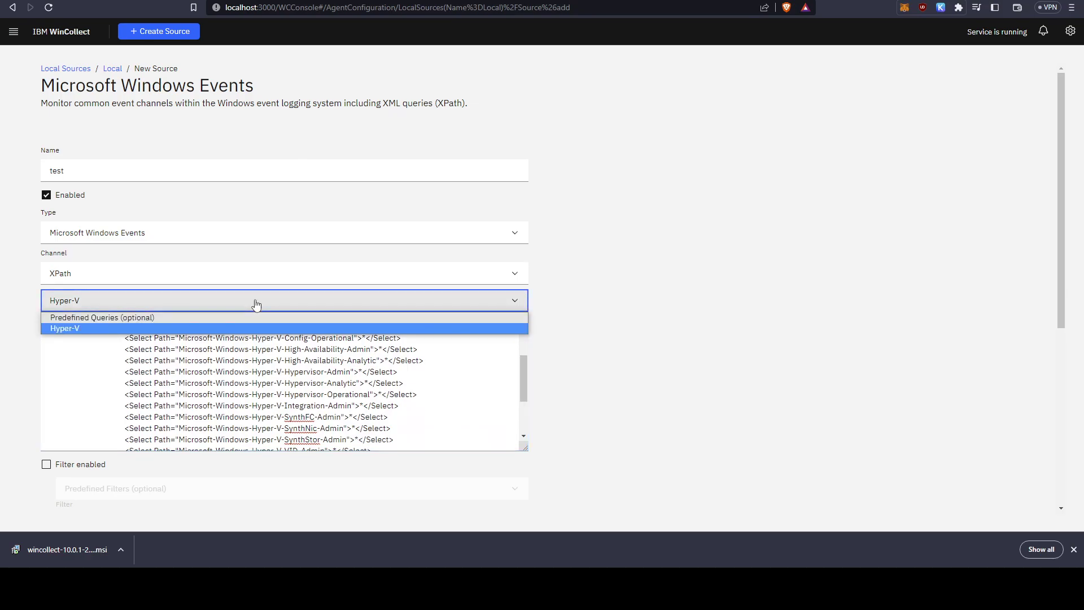
{"action": "left_click", "coordinate": [249, 320]}
{"action": "left_click", "coordinate": [252, 329]}
Enable filtering on the test source, review predefined filters and queries, and focus the structured query box.
{"action": "scroll", "coordinate": [373, 370], "scroll_direction": "down", "scroll_amount": 2}
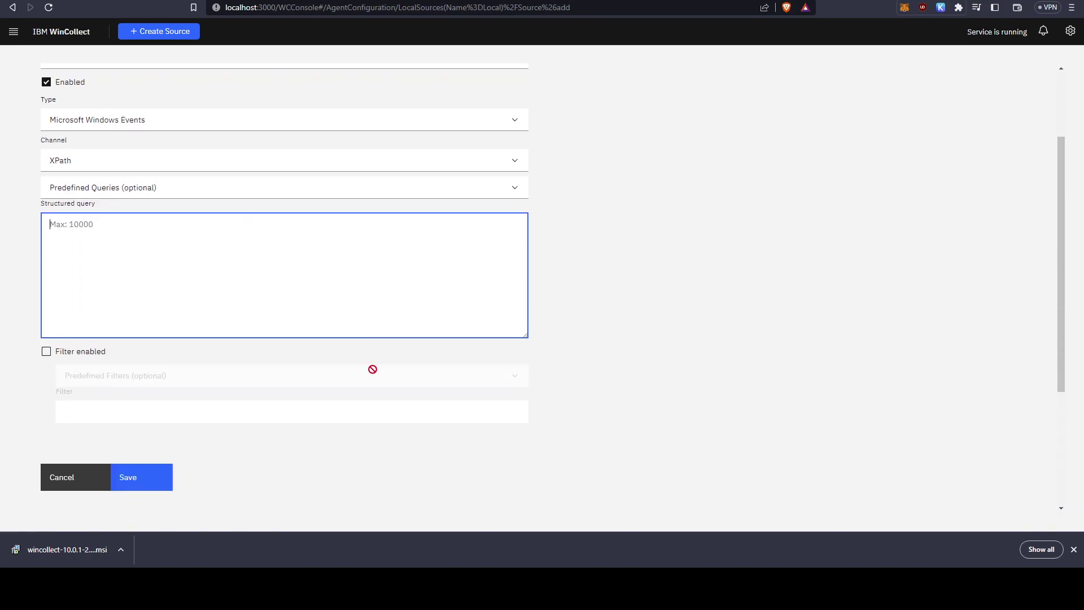
{"action": "left_click", "coordinate": [84, 351]}
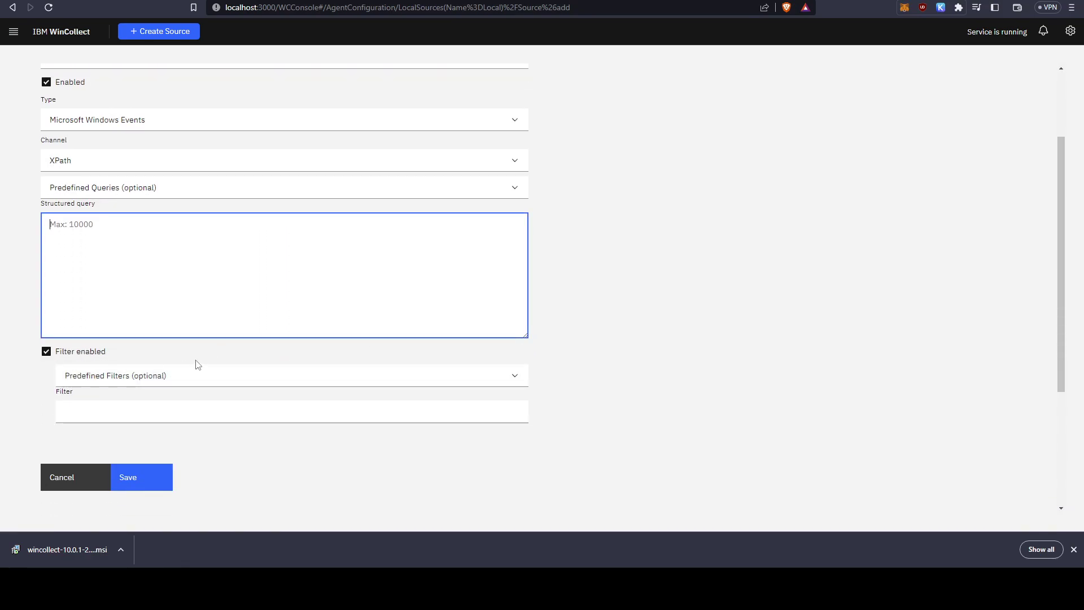
{"action": "left_click", "coordinate": [242, 375]}
{"action": "left_click", "coordinate": [242, 375]}
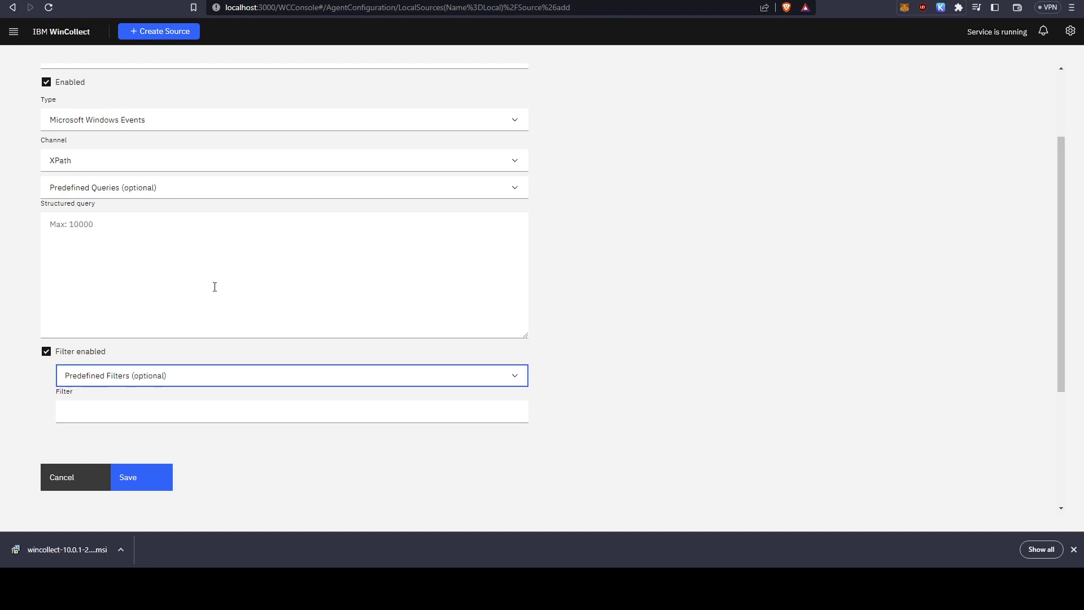
{"action": "left_click", "coordinate": [179, 192]}
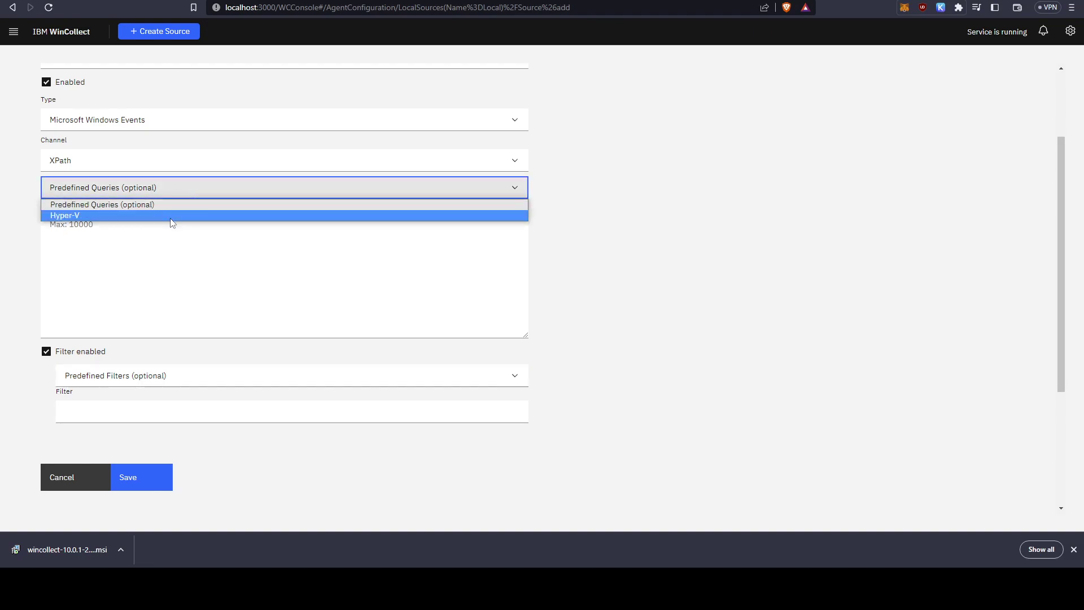
{"action": "left_click", "coordinate": [203, 242]}
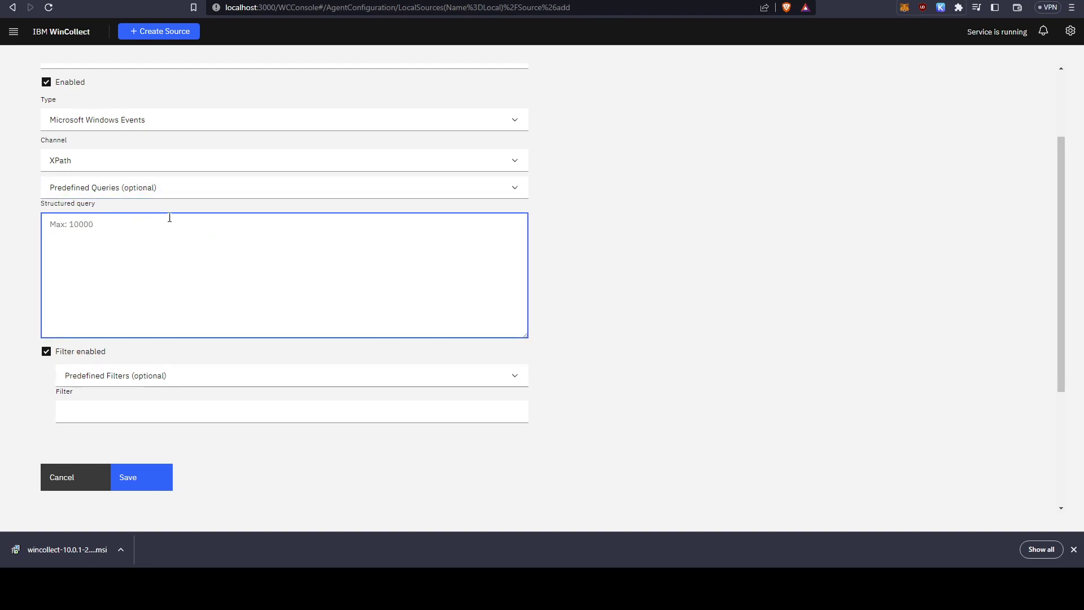